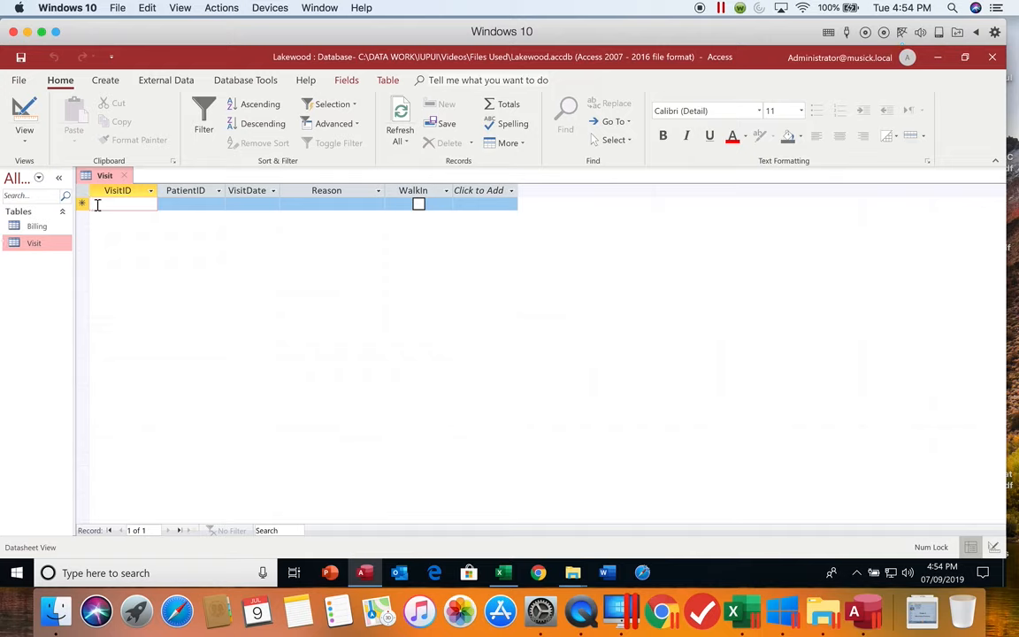
- Start the first Visit record with VisitID 1495 and enter the patient's ID
type("1195")
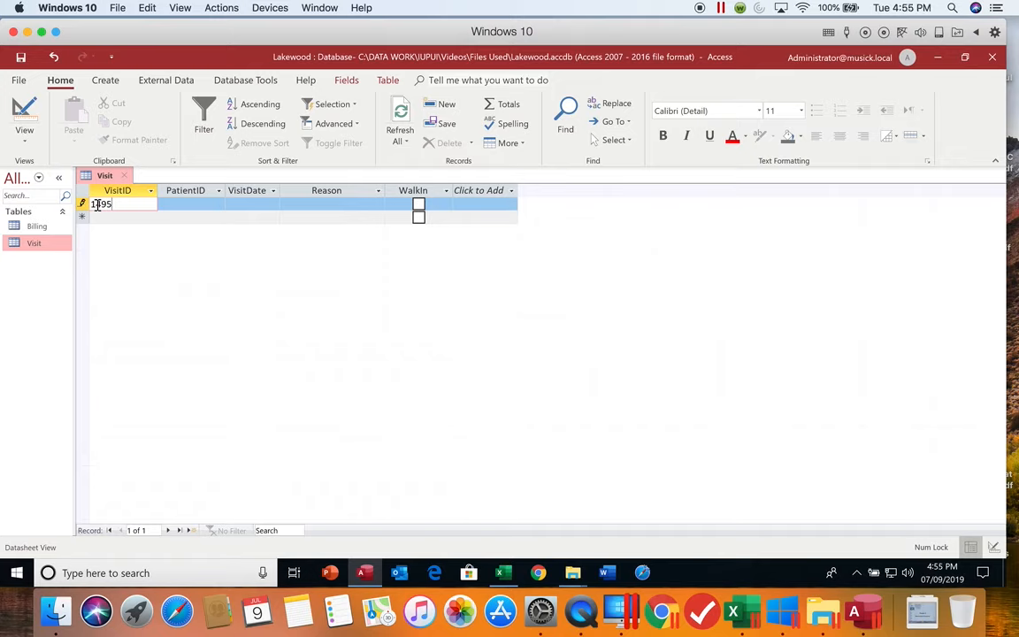
key("Tab")
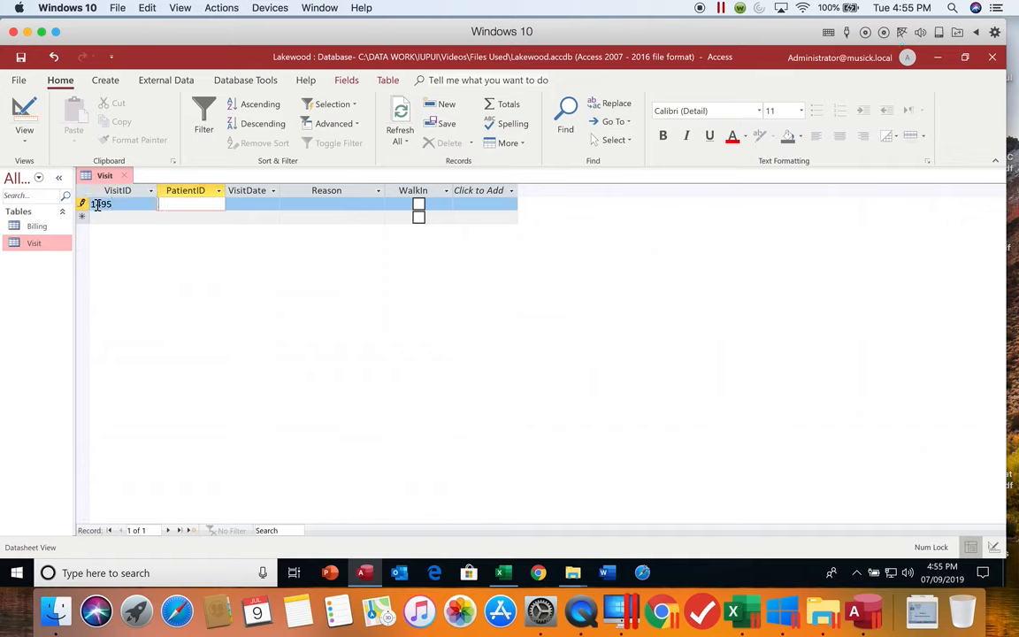
type("13310")
key("Tab")
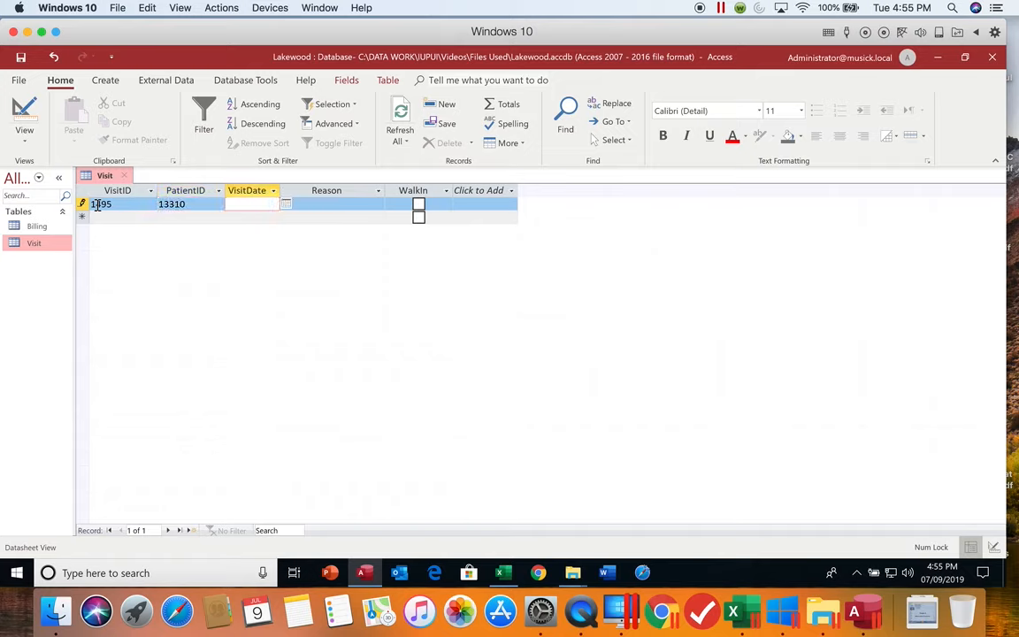
- Set the first record's visit date to 12/23/2020 and its reason to Rhinitis
left_click(287, 206)
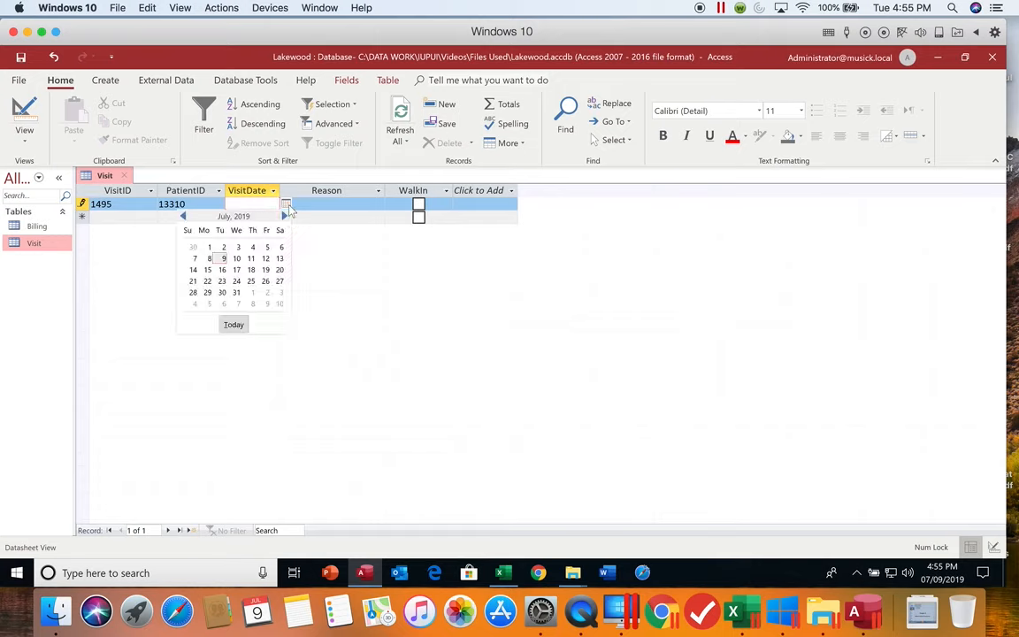
left_click(287, 206)
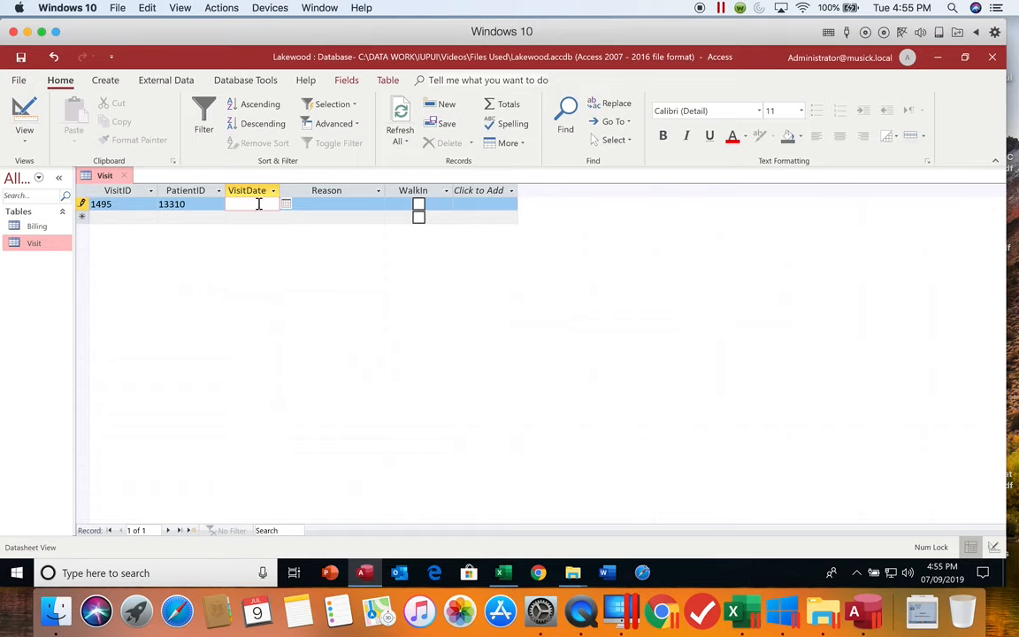
type("12/23/2020")
key("Tab")
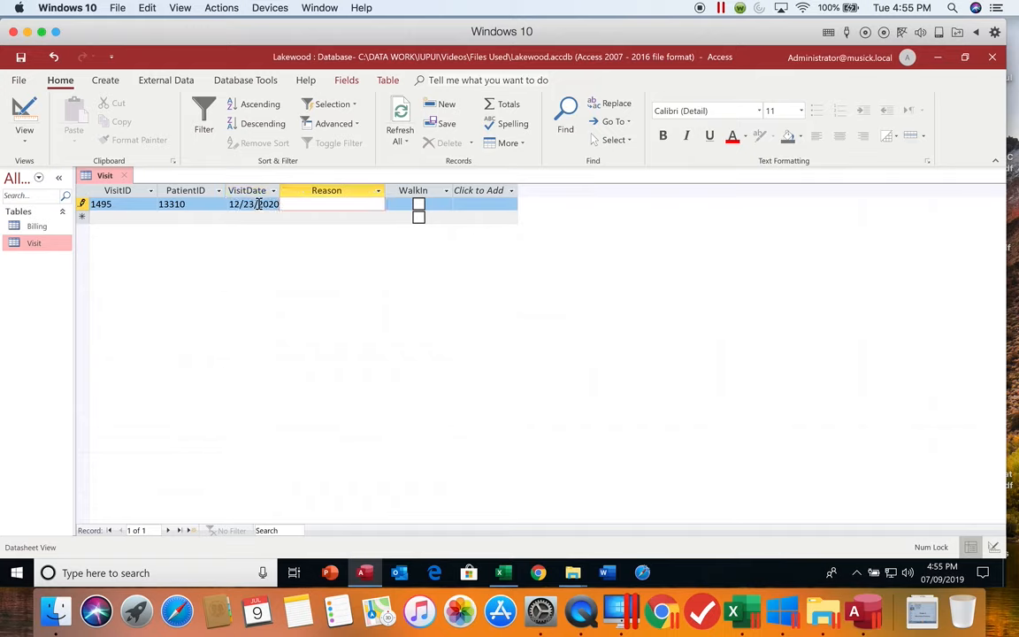
type("Rhinitis")
key("Tab")
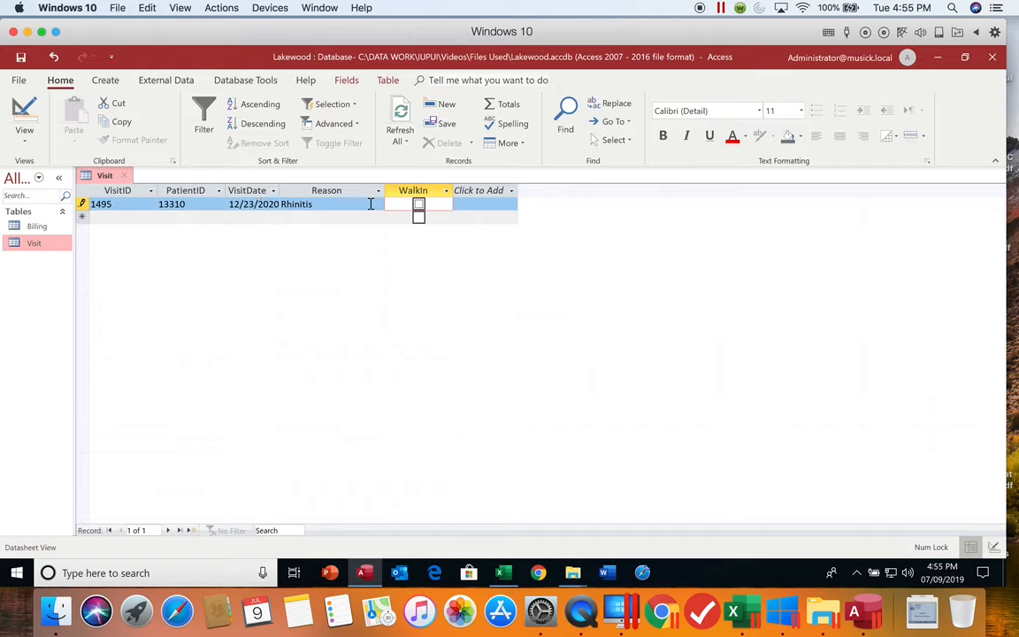
- Mark the Rhinitis visit as a walk-in and finish the record
left_click(418, 205)
left_click(418, 205)
key("space")
key("space")
key("space")
key("space")
key("space")
key("Tab")
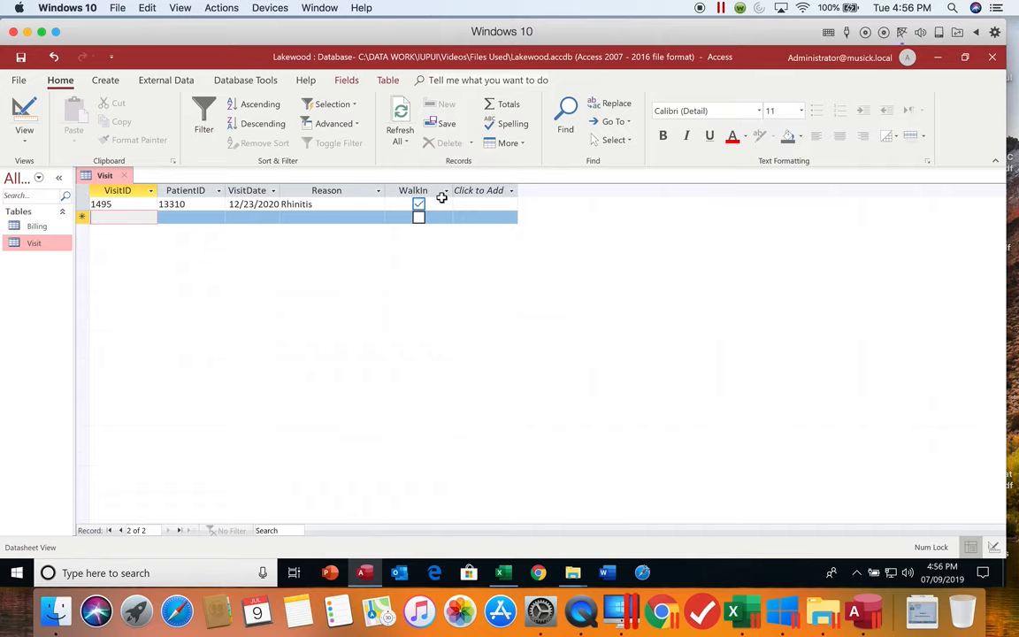
- Start a second Visit record with VisitID 1450 and enter the patient's ID
type("1")
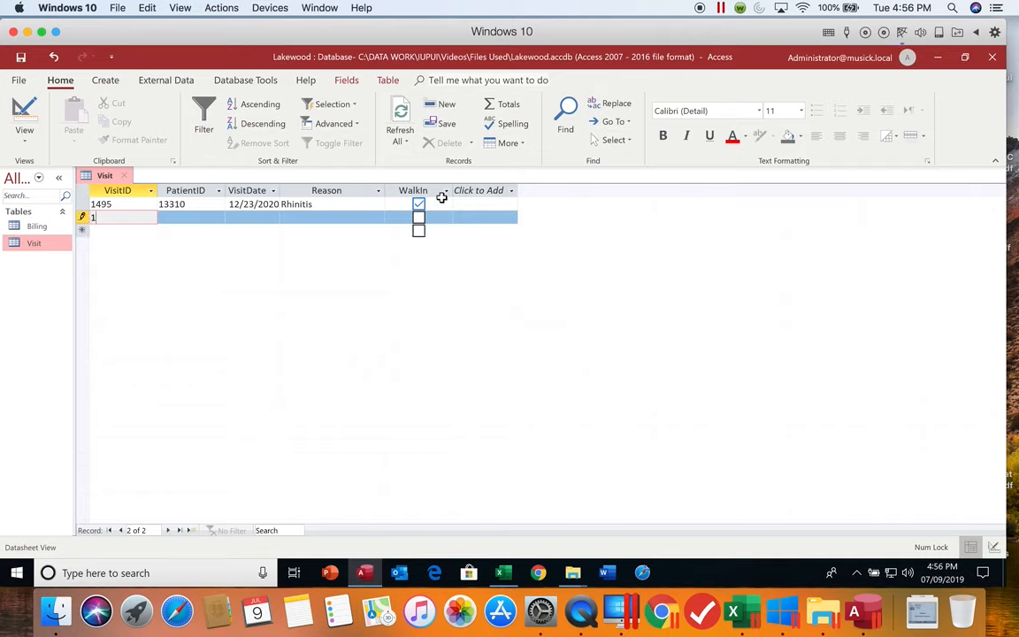
type("450")
key("Tab")
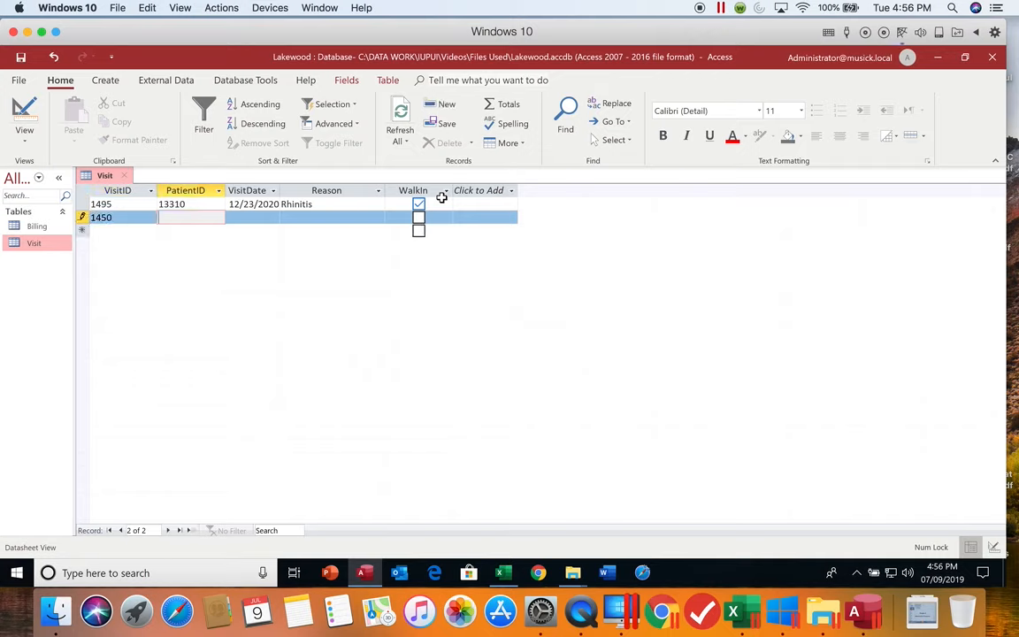
type("13272")
key("Tab")
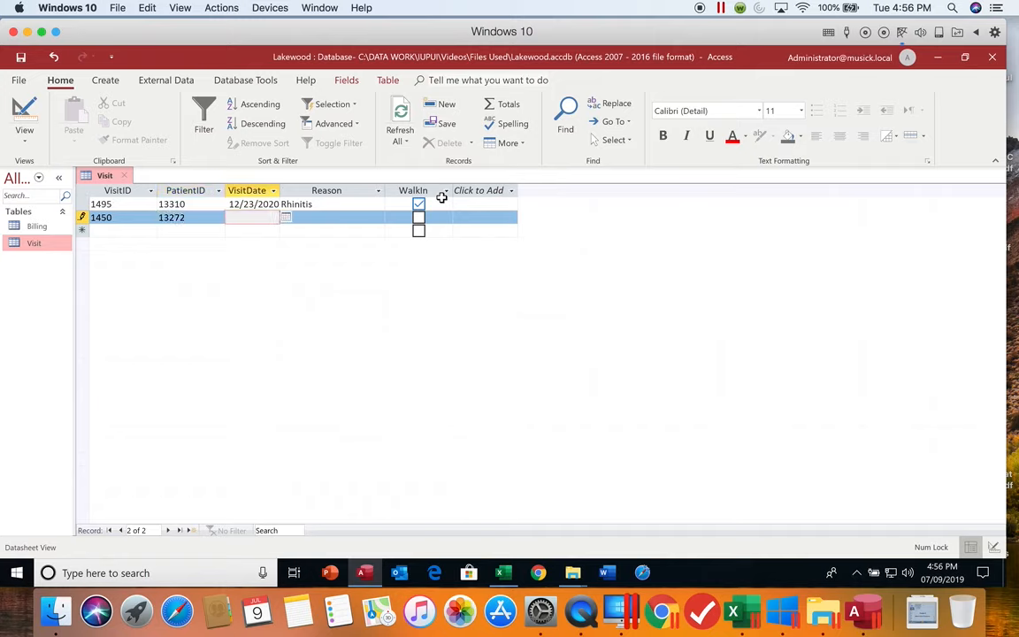
- Complete visit 1450 with the date 10/26/2020, the reason Influenza and WalkIn selected
type("10/26/2020")
key("Tab")
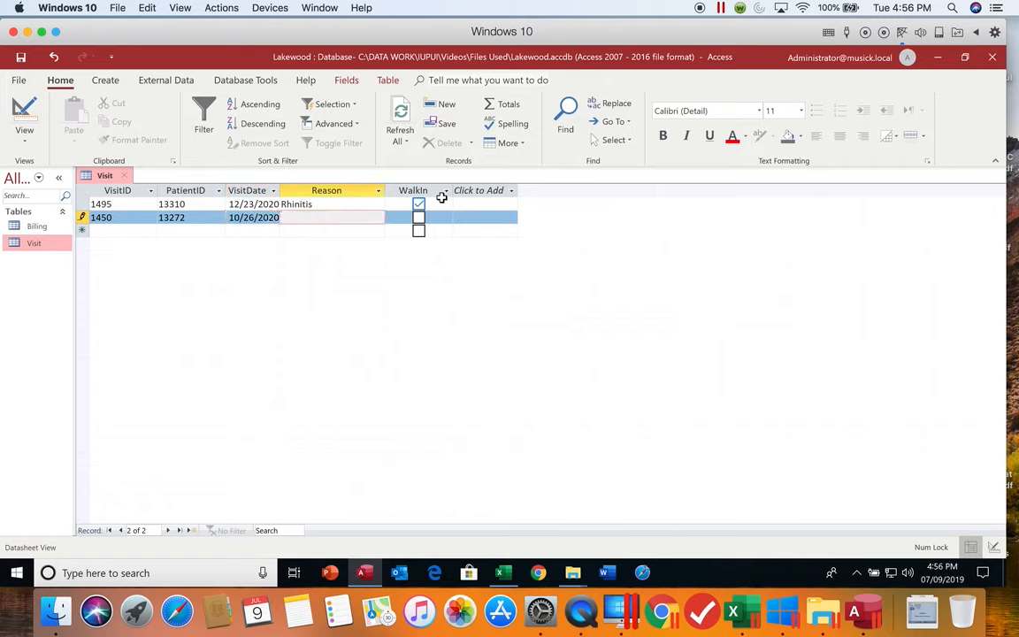
type("Influenza")
key("Tab")
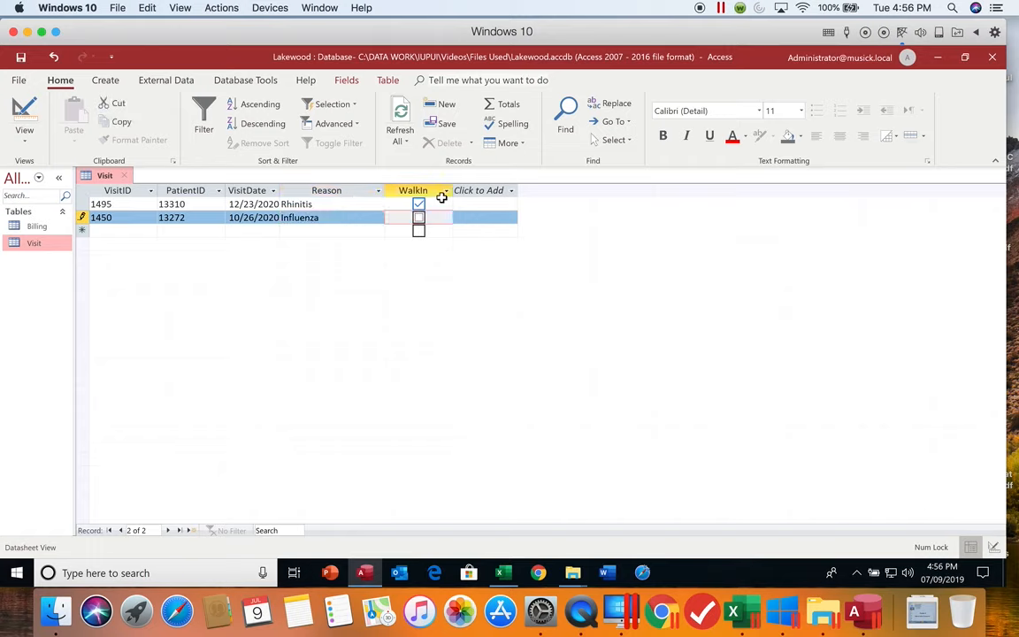
key("space")
key("Tab")
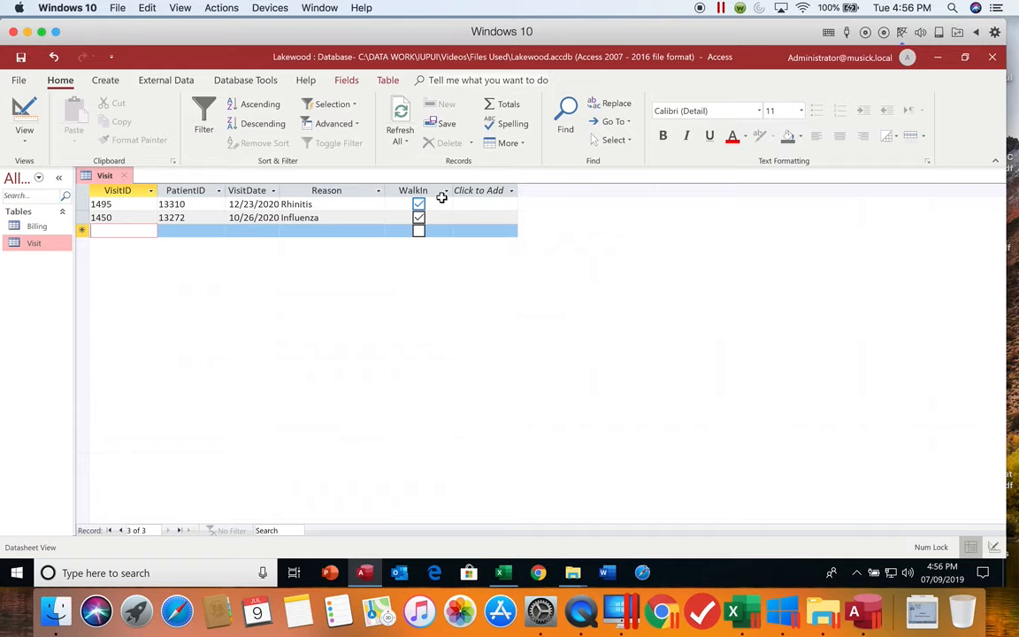
- Start a third Visit record with VisitID 1461 and enter the patient's ID
type("14")
type("61")
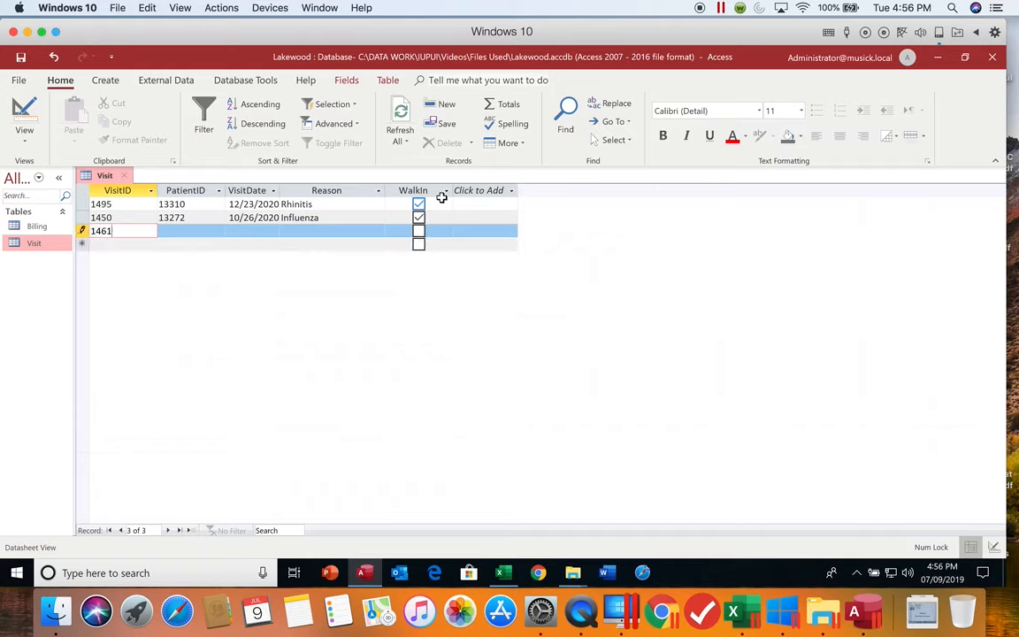
key("Tab")
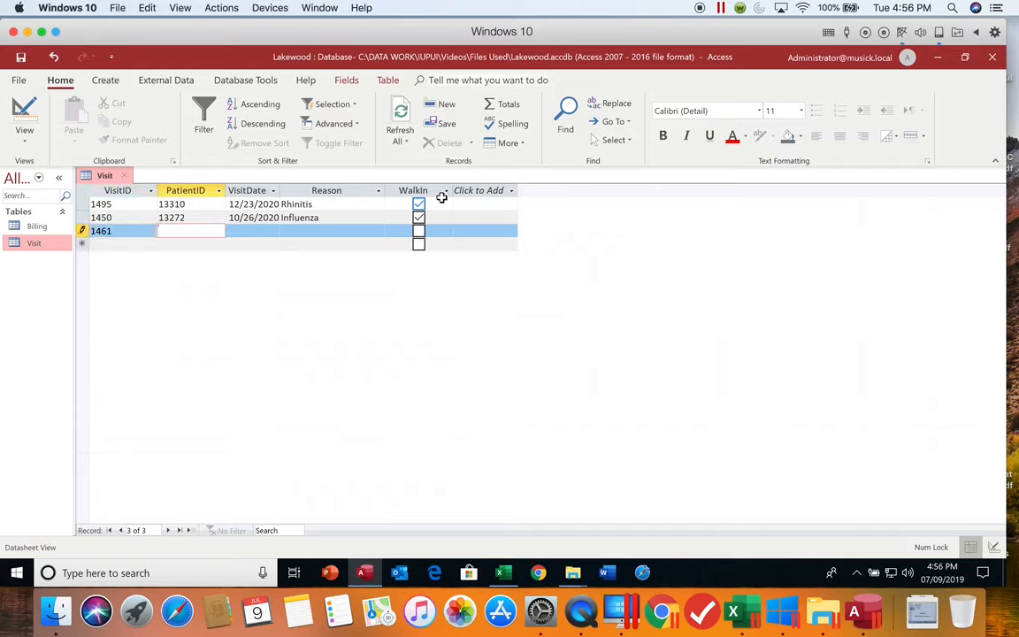
type("13250")
key("Tab")
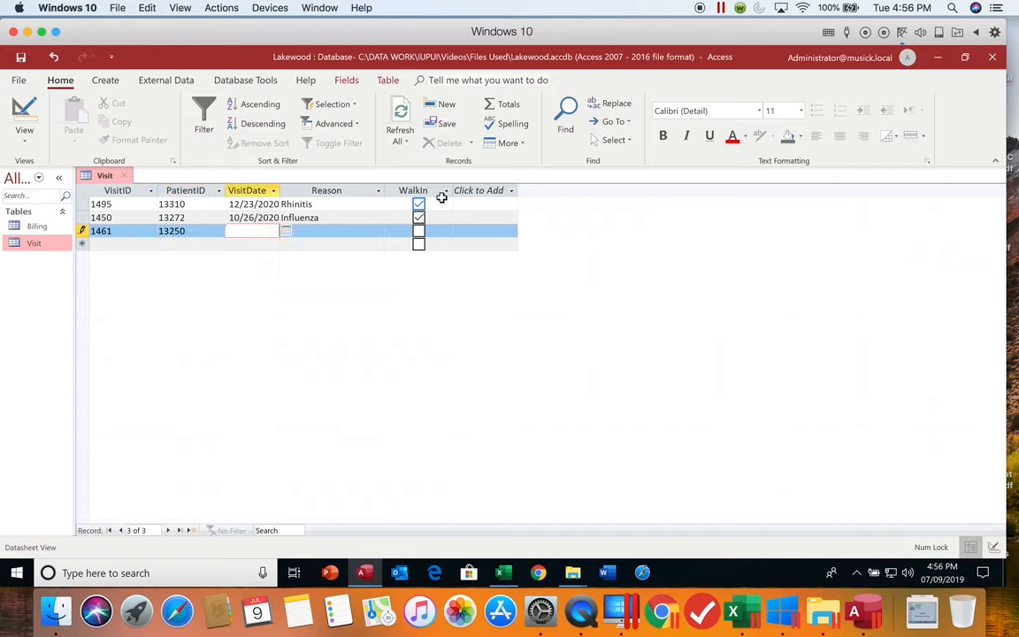
- Complete visit 1461 with the date 11/03/2020, the reason Dermatitis and WalkIn selected
type("11/3/2020")
key("Tab")
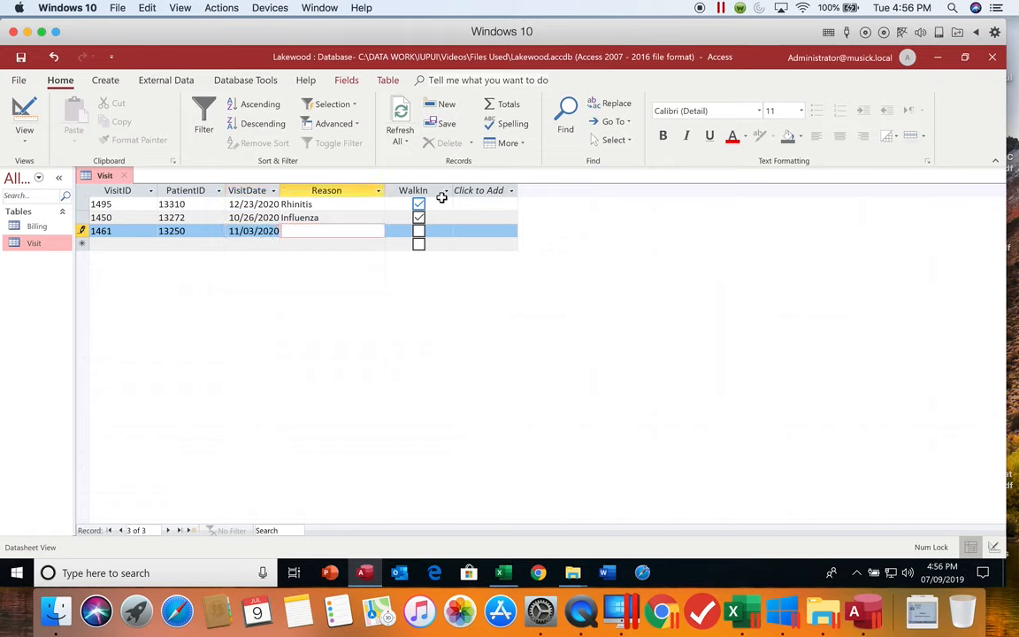
type("Dermatitis")
key("Tab")
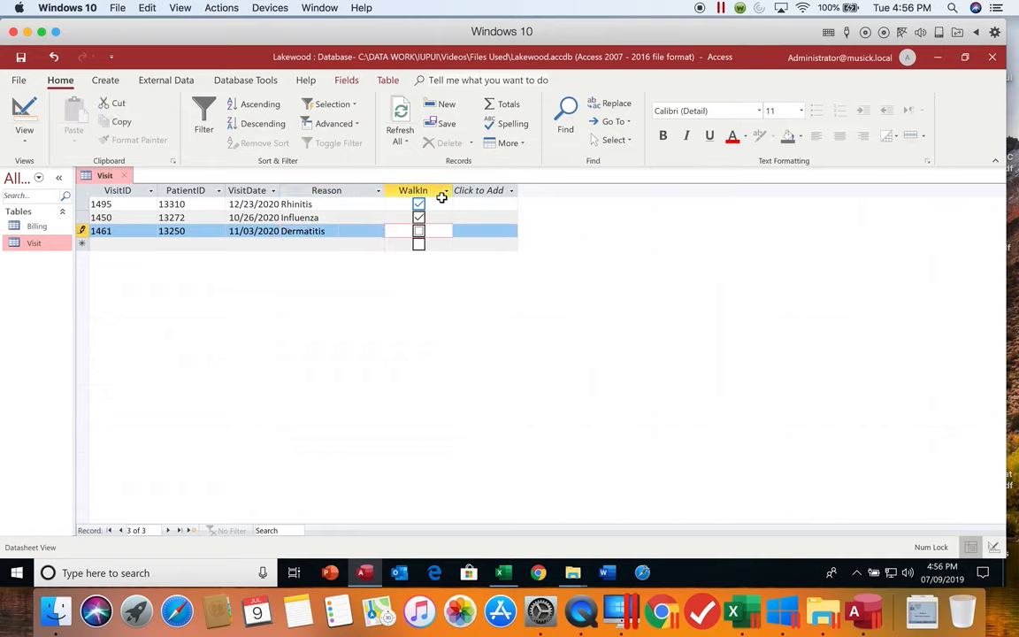
key("space")
key("Tab")
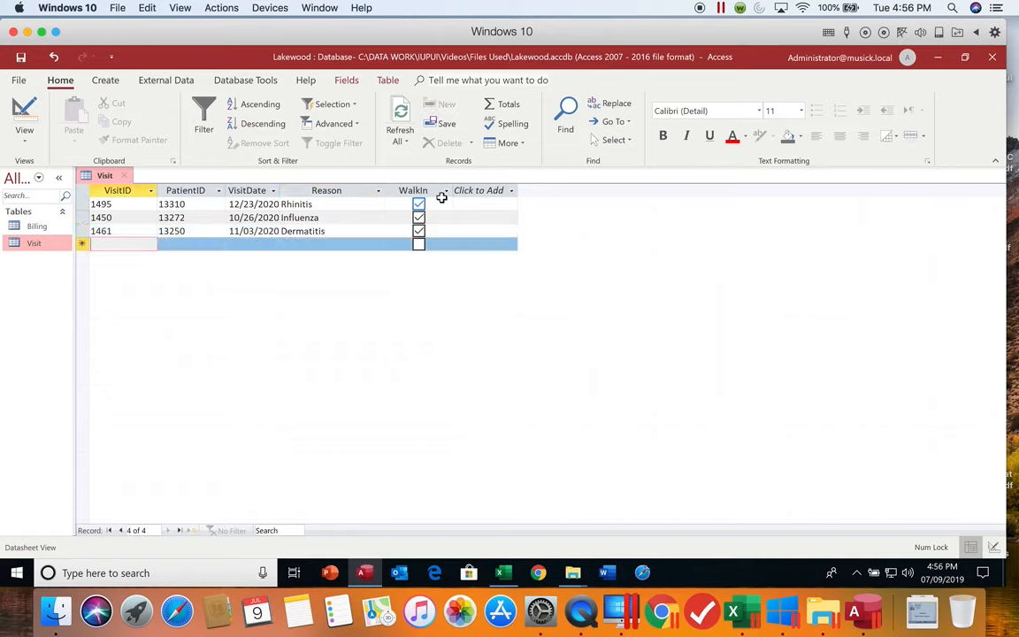
- Start a fourth Visit record with VisitID 1615 and enter the patient's ID
type("1615")
key("Tab")
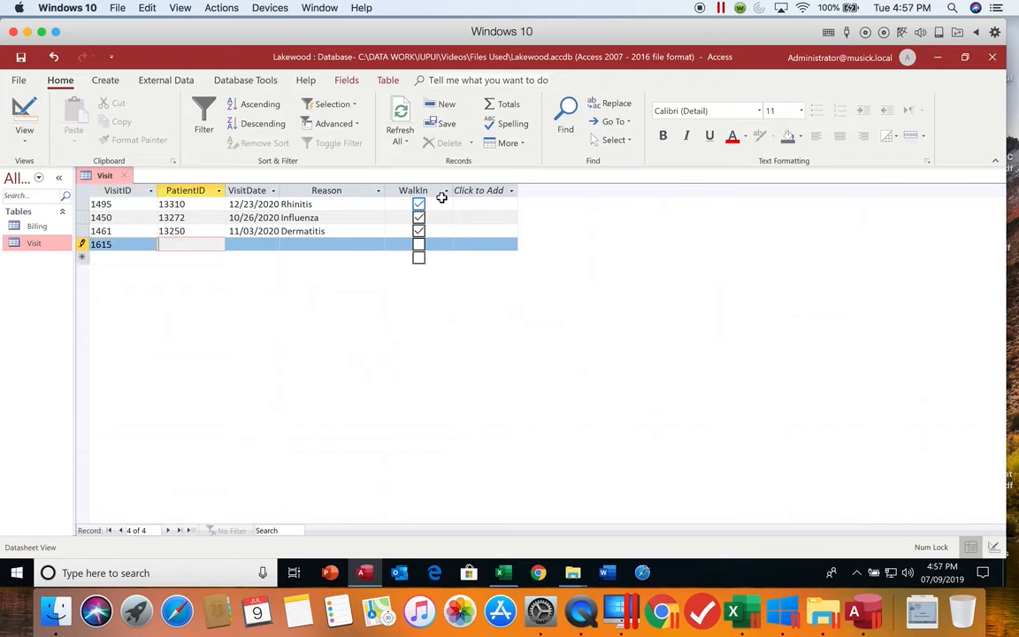
type("13308")
key("Tab")
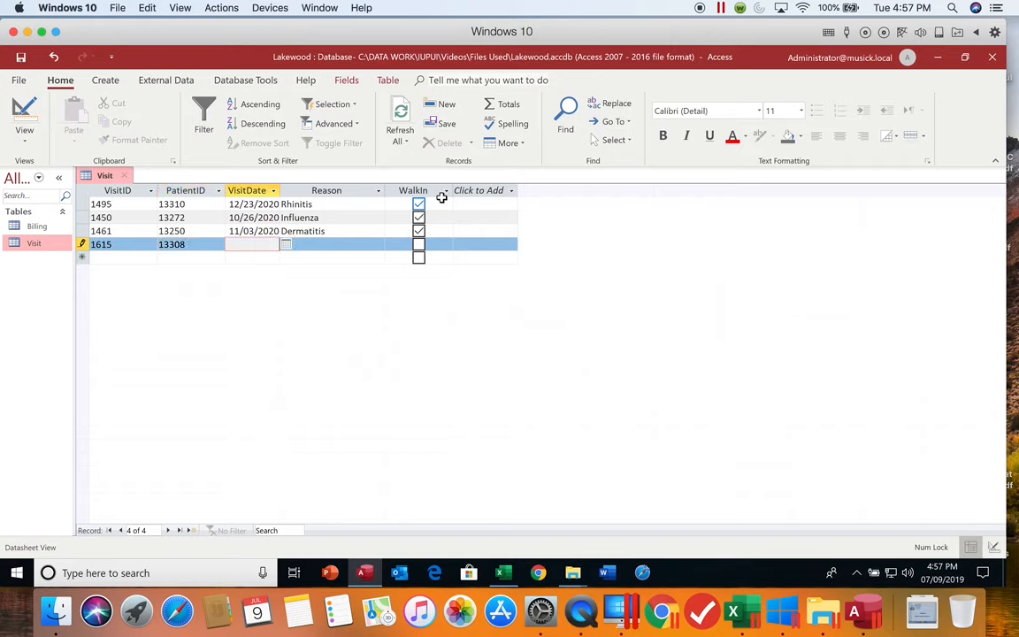
- Complete visit 1615 with the date 04/01/2021 and the reason COPD management visit, leaving WalkIn cleared
type("4/1/21")
key("Tab")
type("COP")
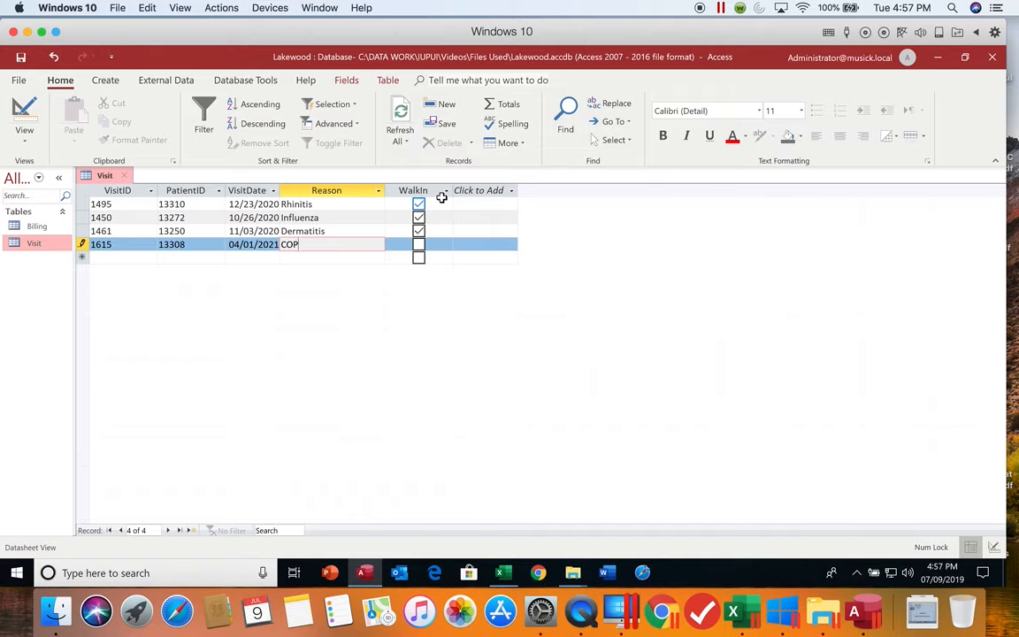
type("D management visit")
key("Tab")
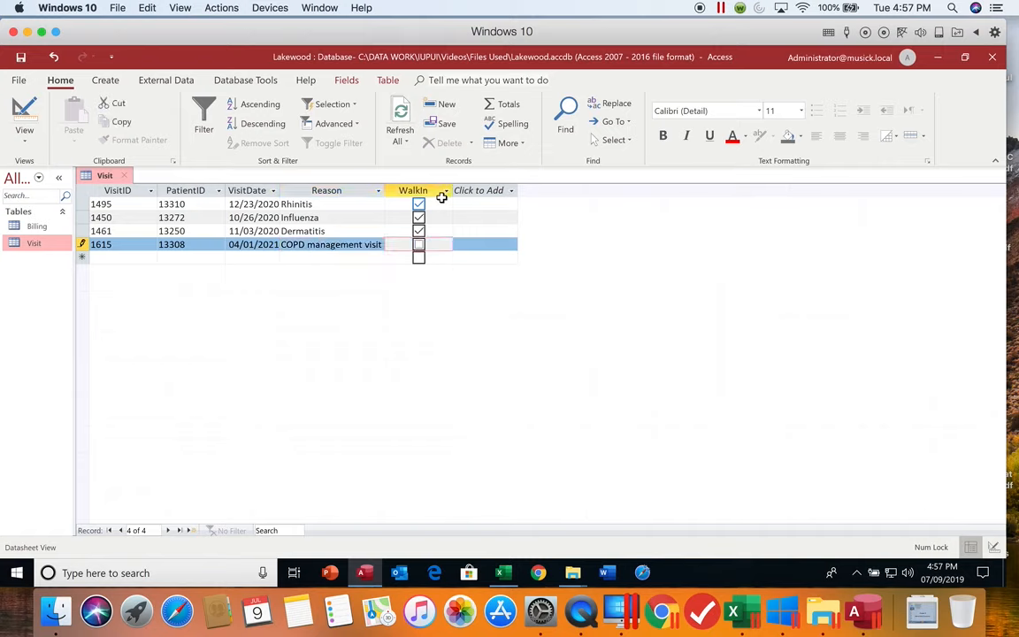
key("Tab")
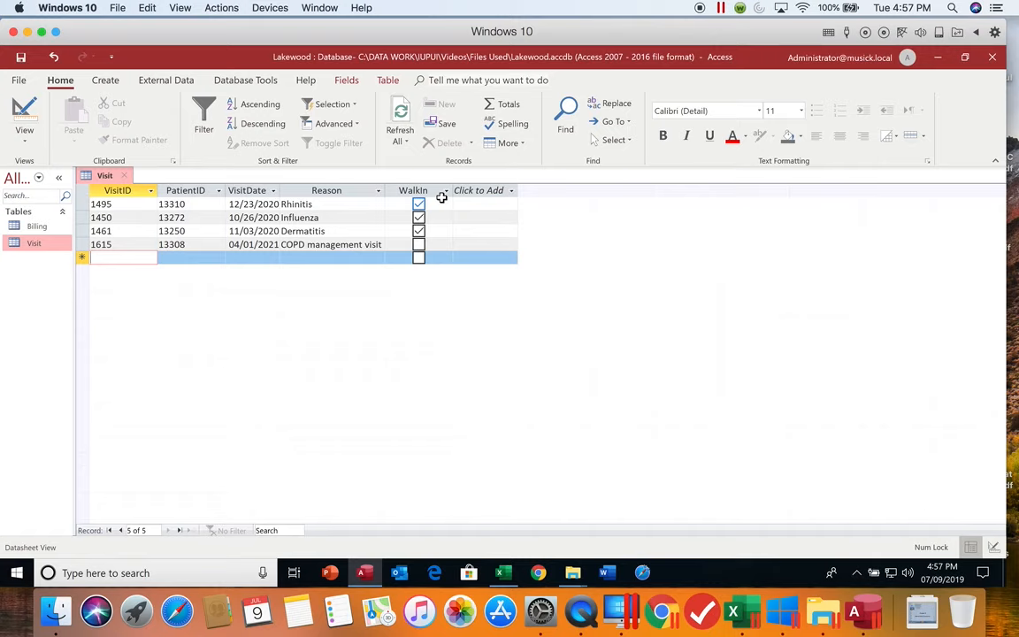
- Start a fifth Visit record with VisitID 1596 and enter the patient's ID
type("1")
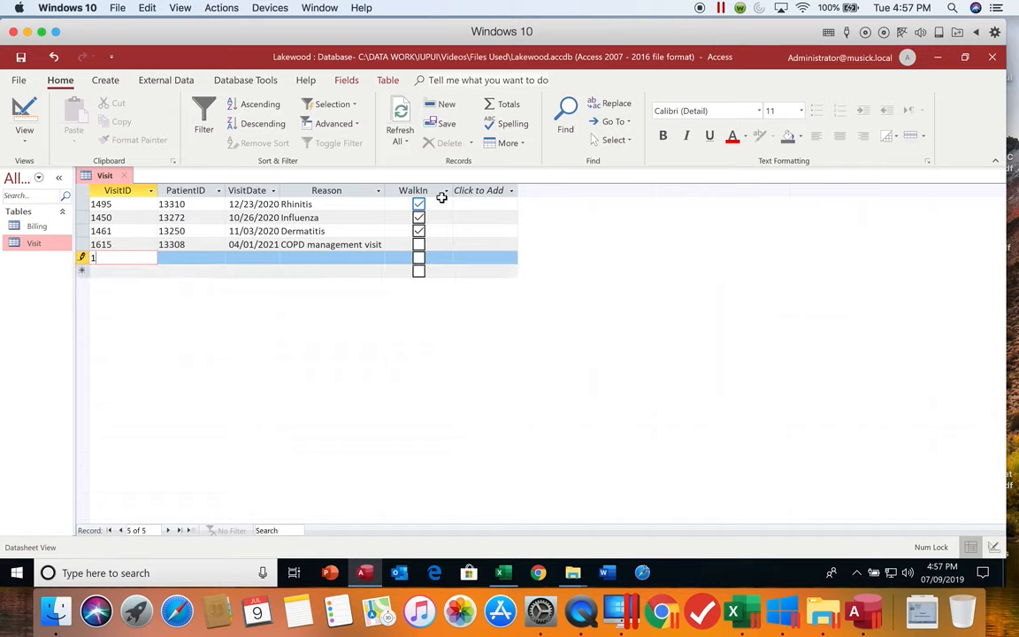
type("596")
key("Tab")
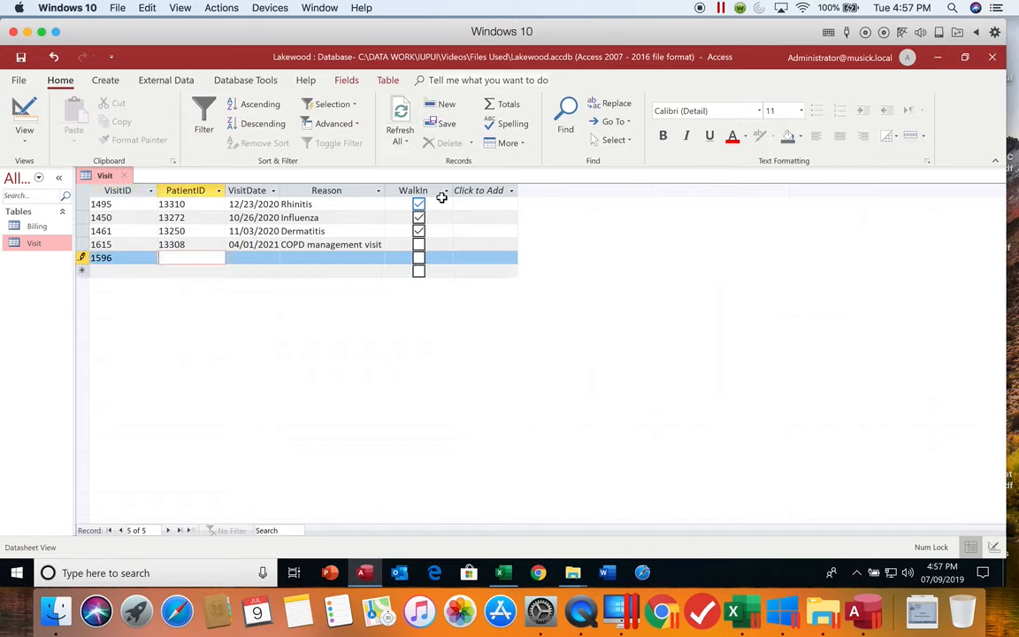
type("13299")
key("Tab")
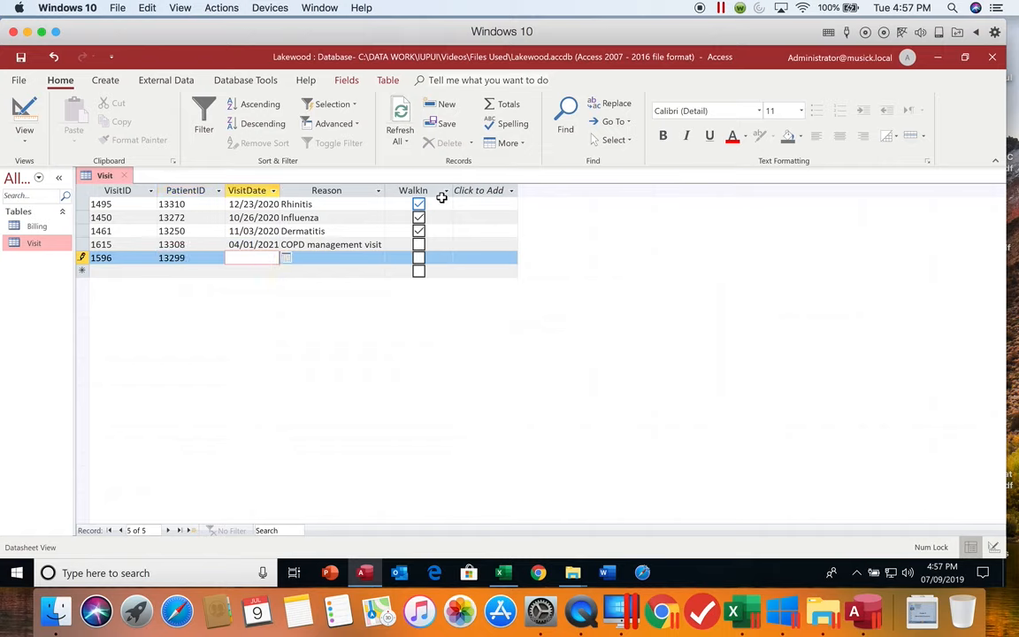
- Complete visit 1596 with the date 03/24/2019, the reason Pneumonia and WalkIn selected
type("03/24/2019")
key("Tab")
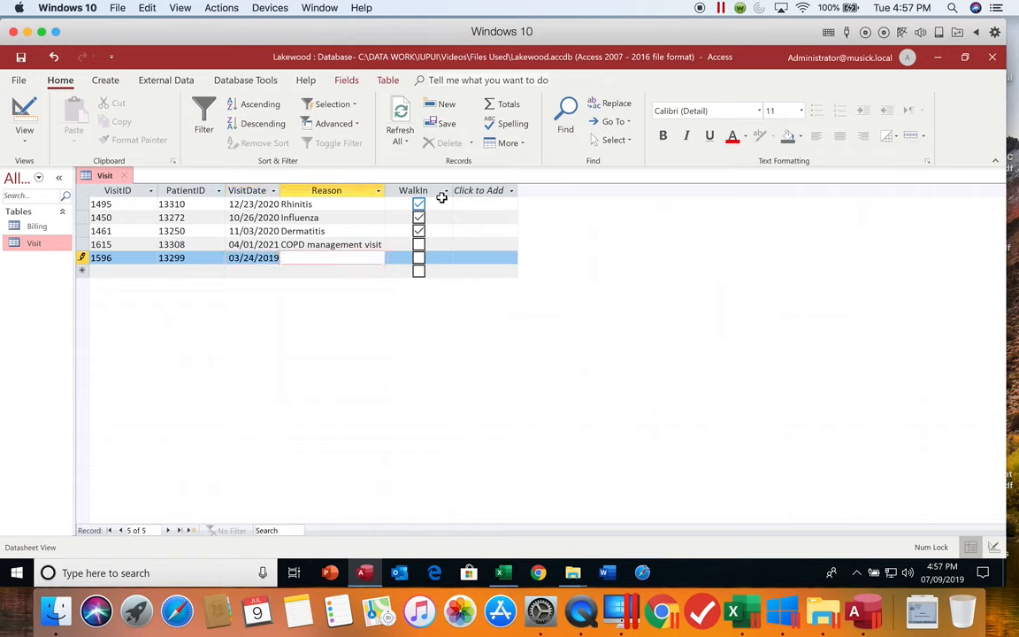
type("Pneumonia")
key("Tab")
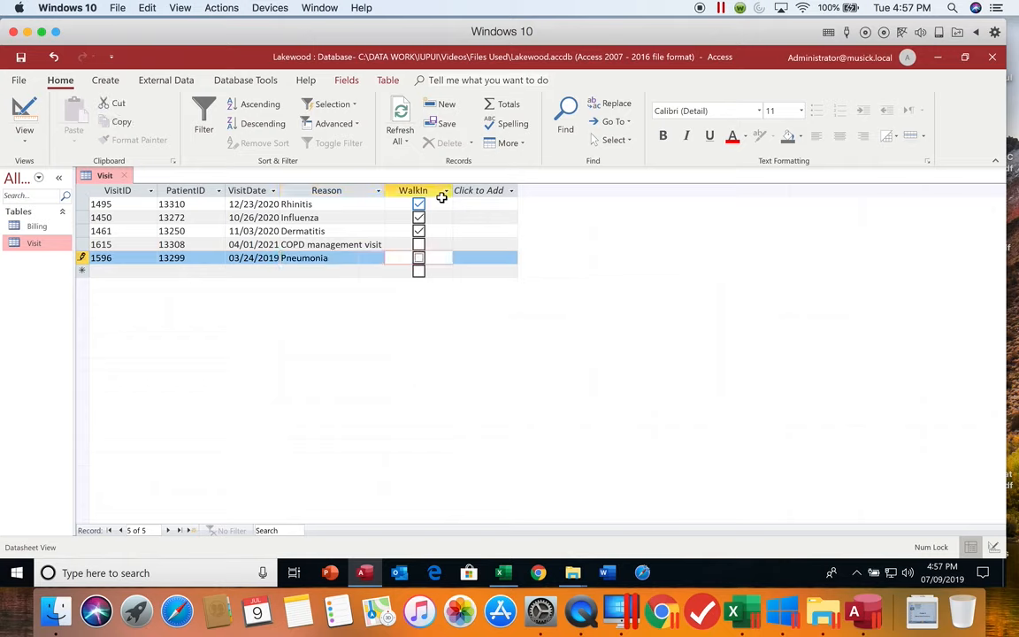
key("space")
key("Tab")
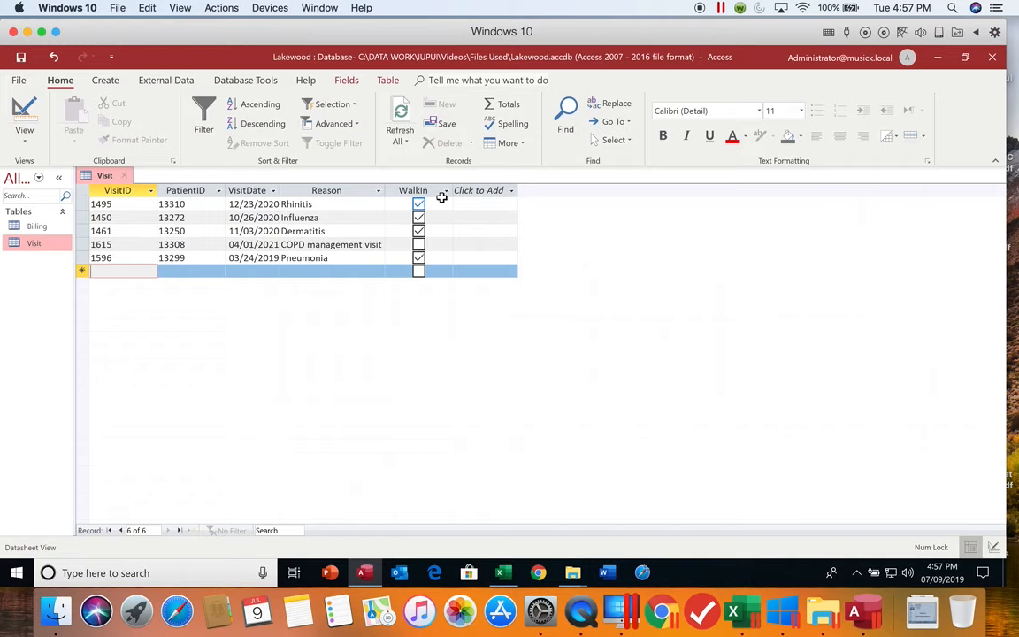
- Start a sixth Visit record with VisitID 1567 and enter the patient's ID, dismissing the notification pane
type("1")
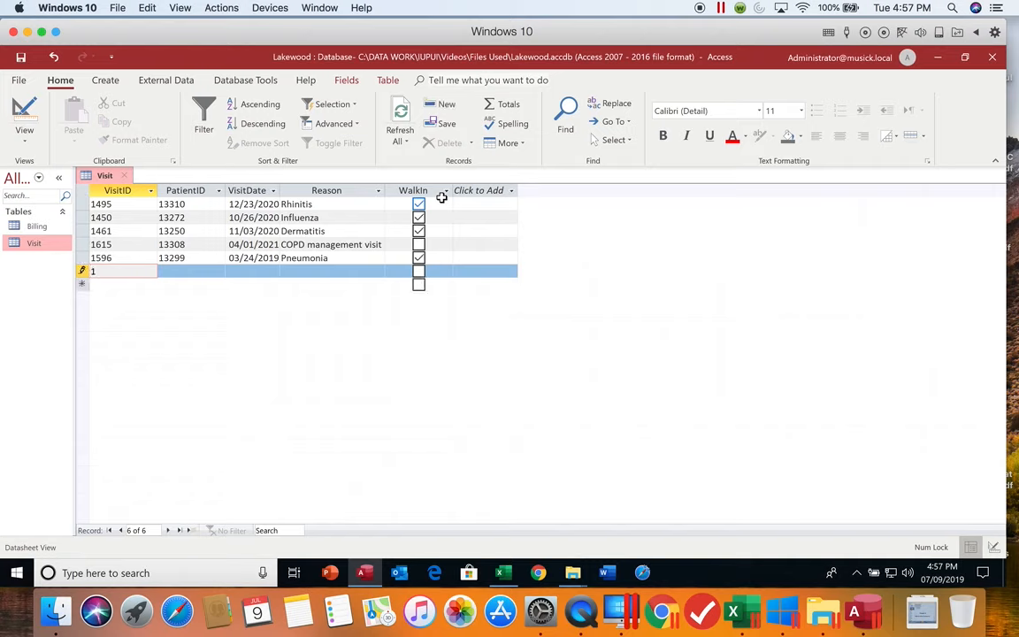
type("567")
key("Tab")
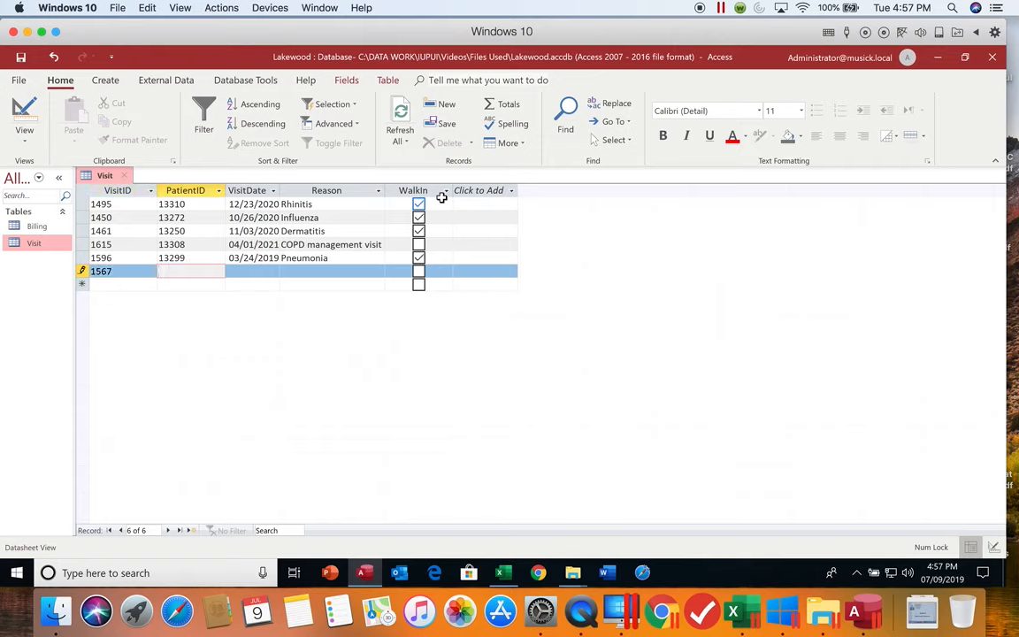
type("1328")
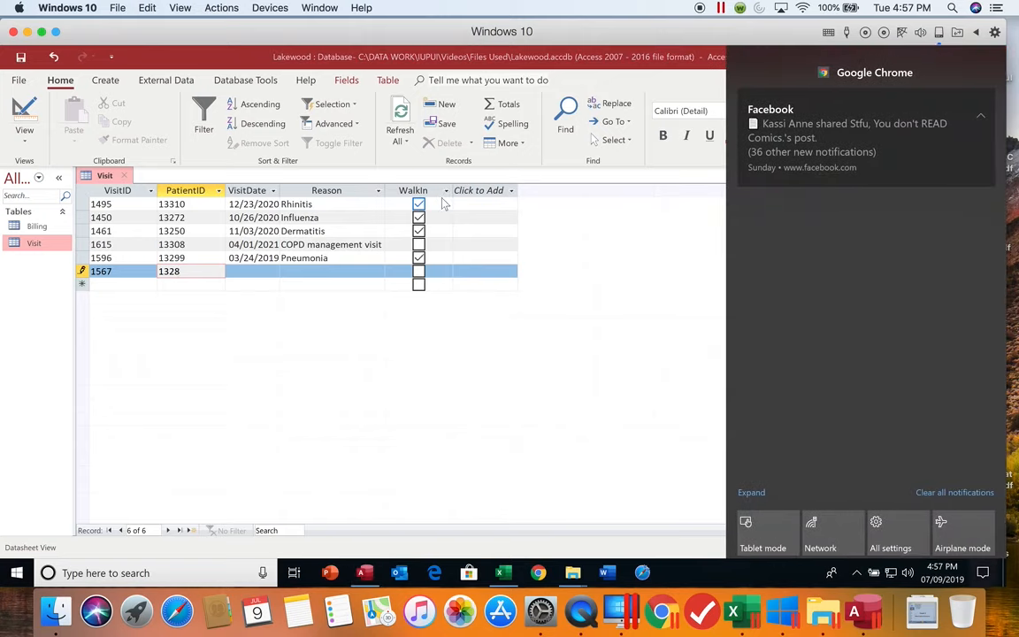
left_click(587, 376)
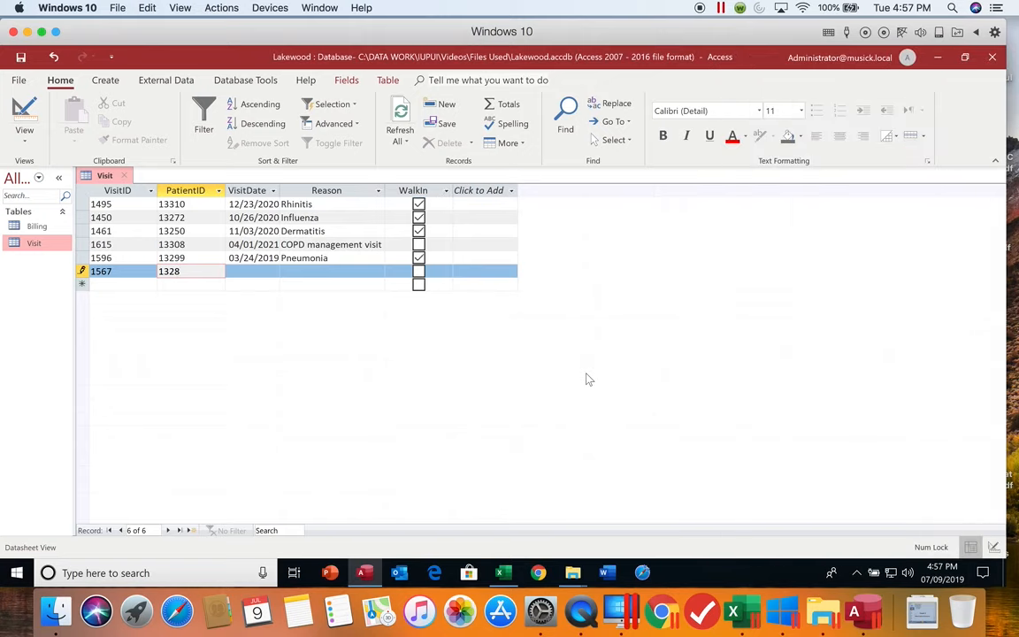
type("3")
key("Tab")
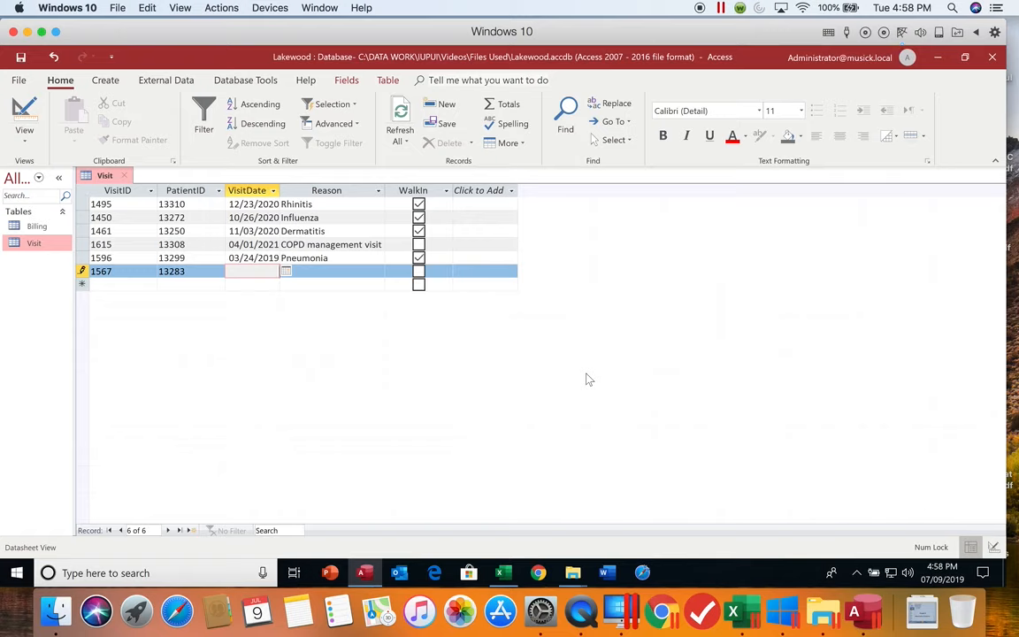
- Complete visit 1567 with the date 02/26/2021 and the reason Annual wellness visit, leaving WalkIn cleared
type("2/26/2021")
key("Tab")
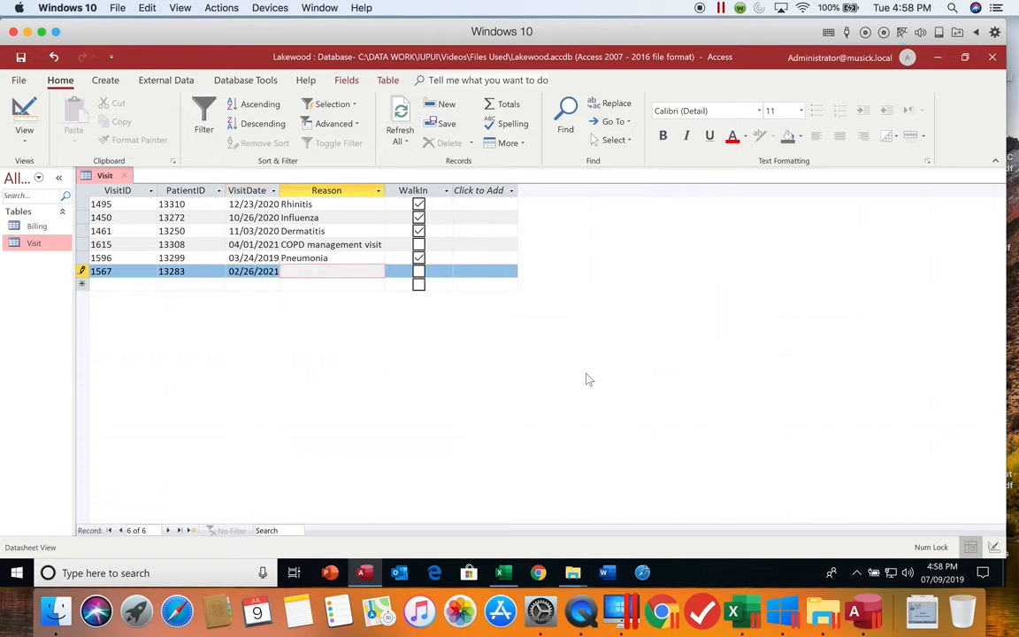
type("Annual wellness visit")
key("Tab")
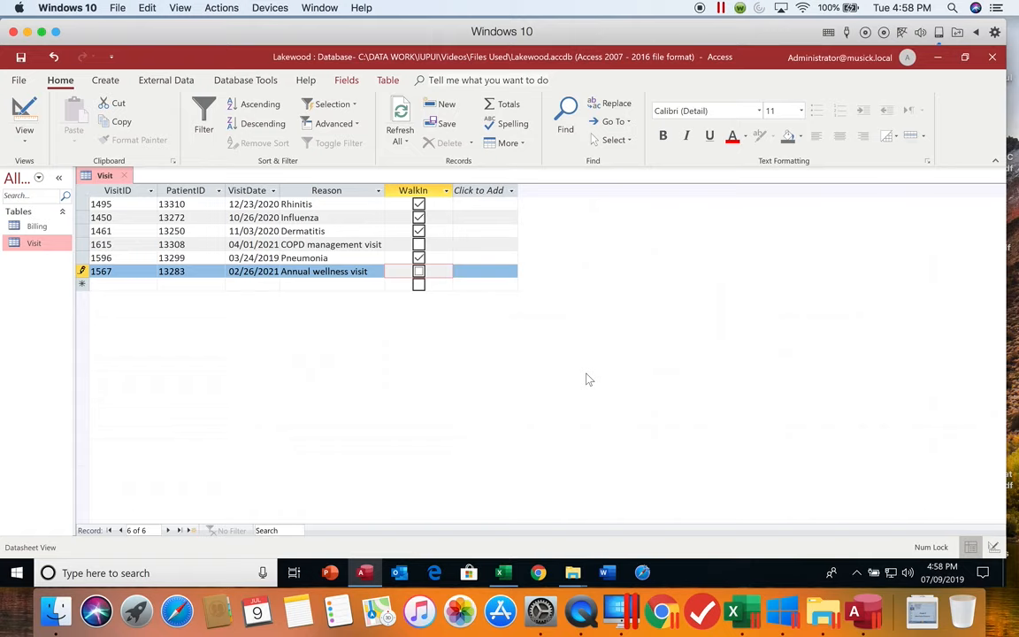
key("Tab")
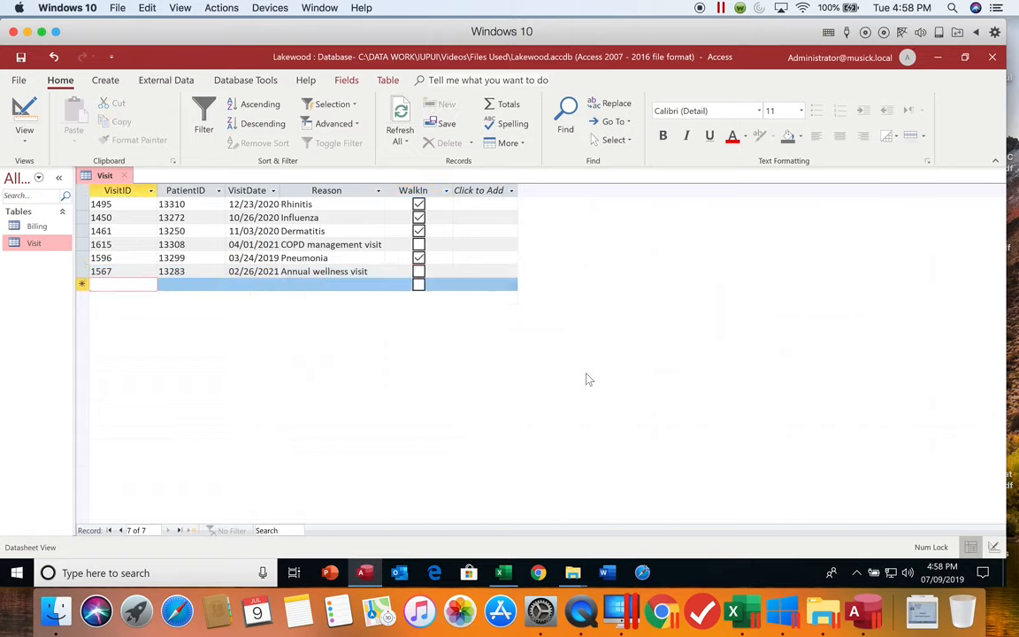
- Start a seventh Visit record with VisitID 1499 and enter the patient's ID
type("149")
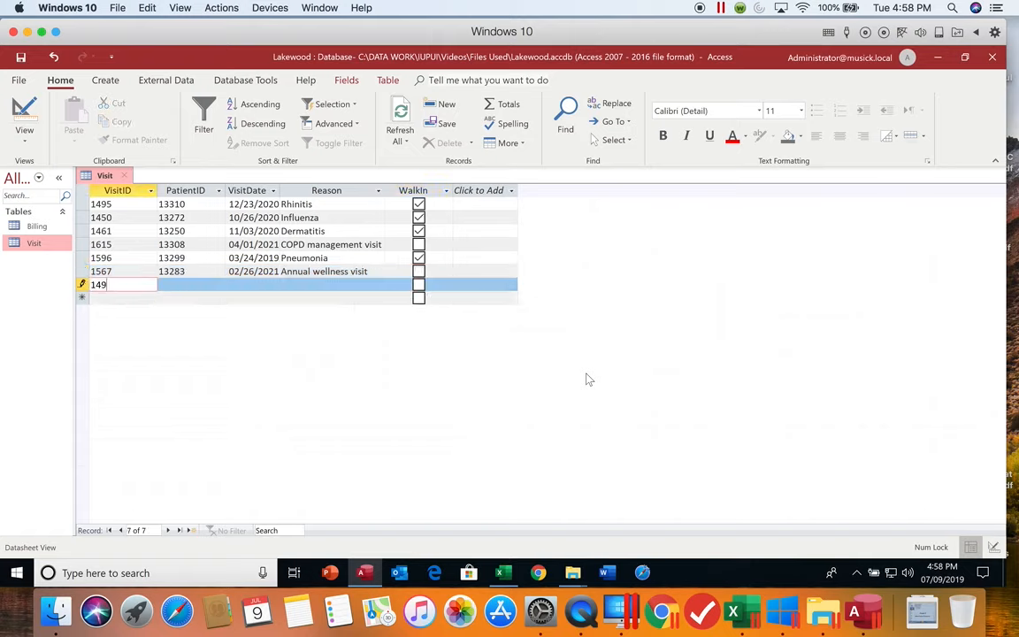
type("9")
key("Tab")
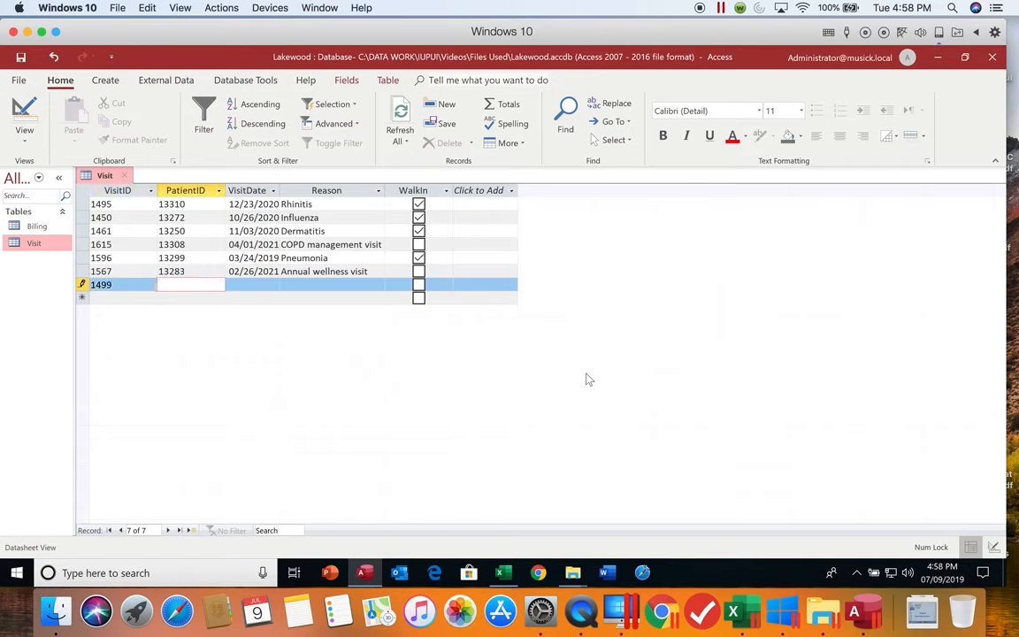
type("13264")
key("Tab")
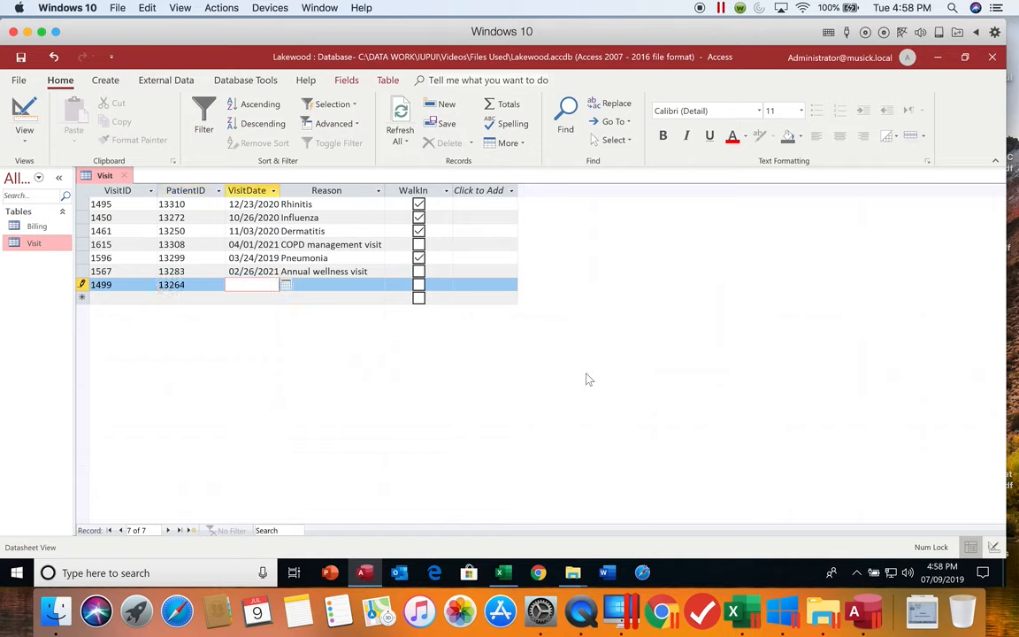
- Complete visit 1499 with the date 12/28/2020 and the reason Hypotension, leaving WalkIn cleared
type("12/28/2020")
key("Tab")
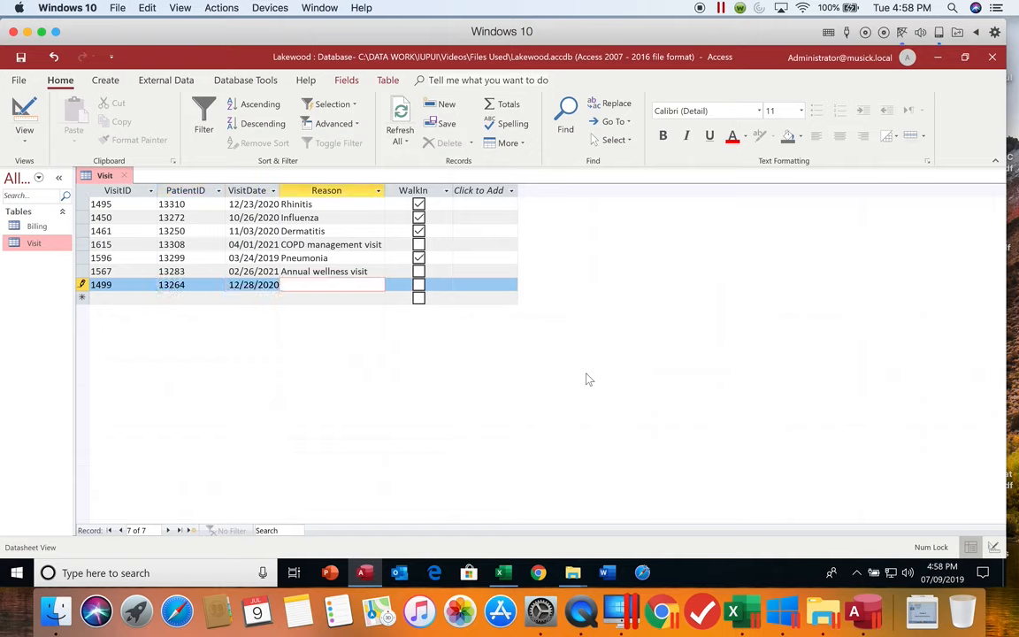
type("Hypotensions")
key("BackSpace")
key("Tab")
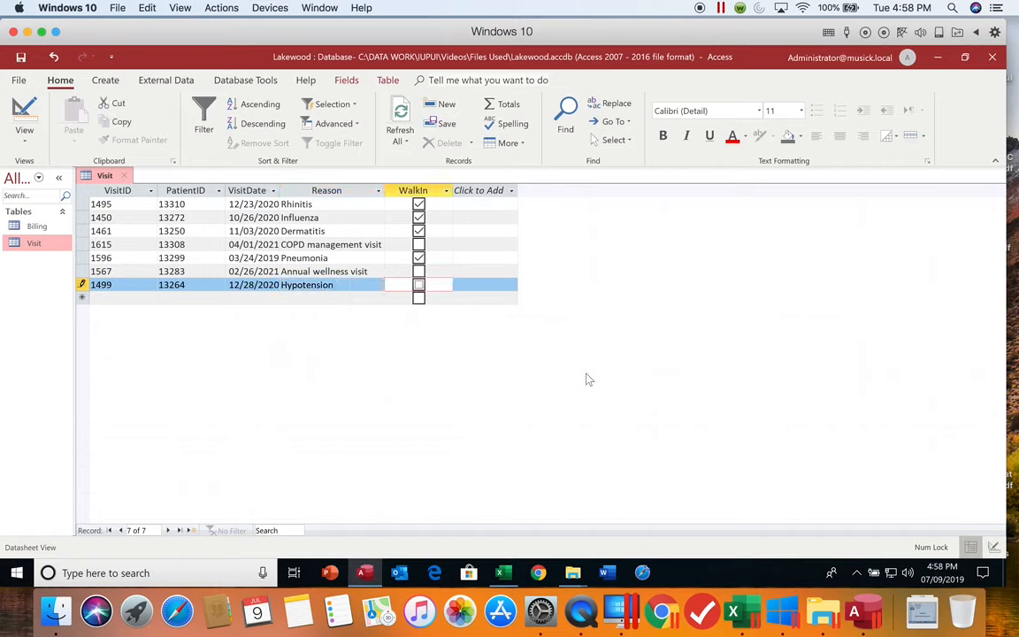
key("Tab")
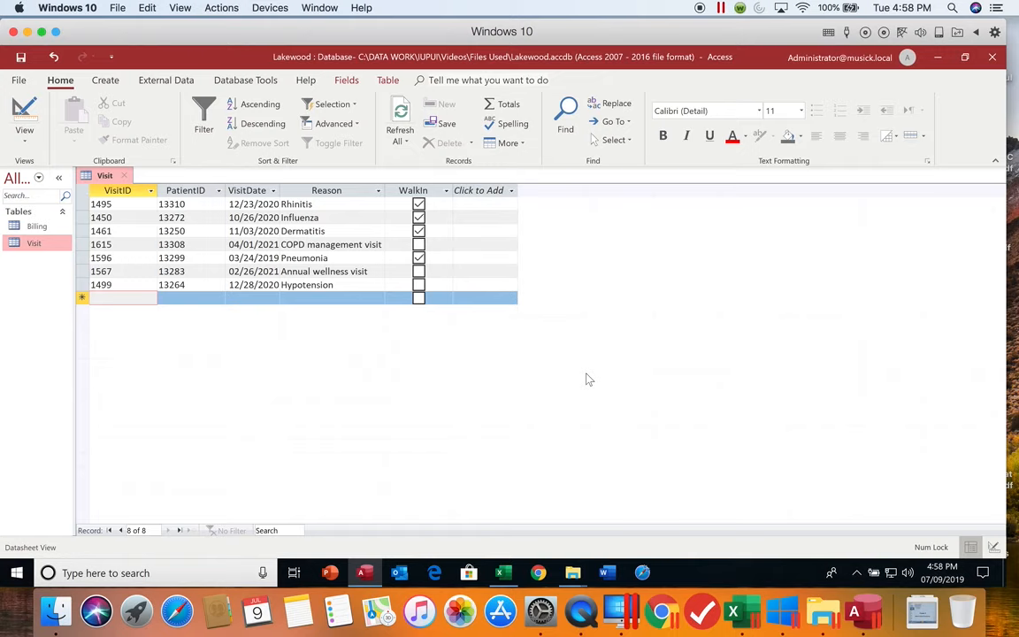
- Start an eighth Visit record with VisitID 1475 and enter the patient's ID
type("1475")
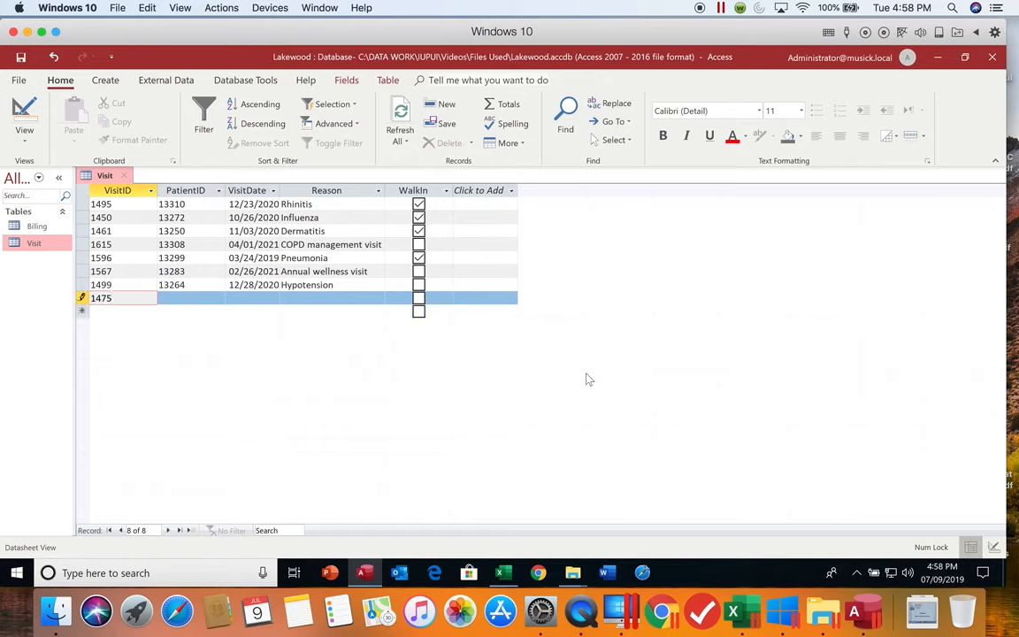
key("Tab")
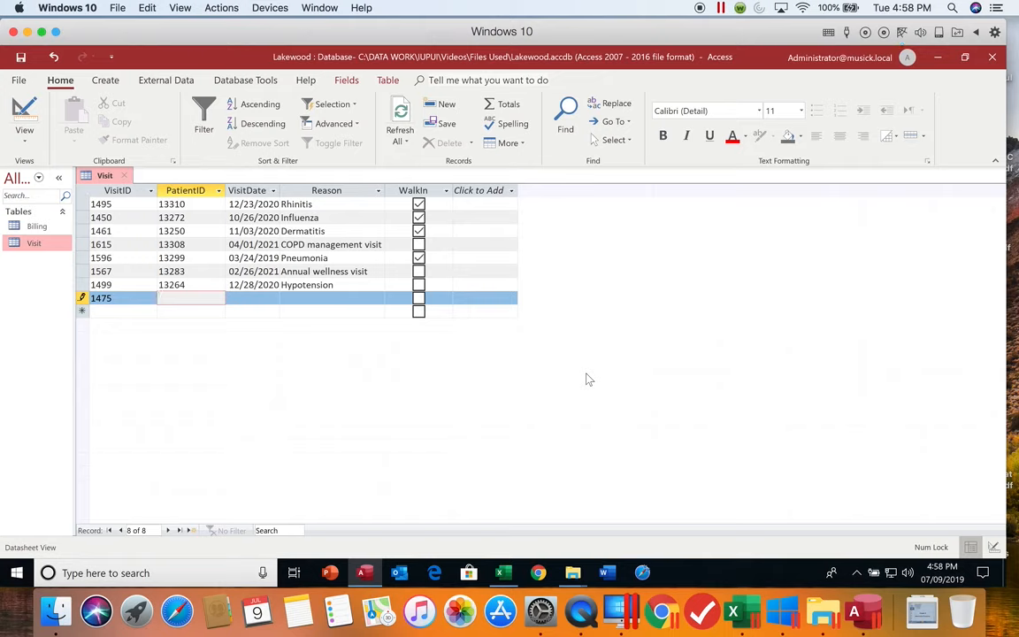
type("13261")
key("Tab")
- Complete visit 1475 with the date 11/19/2020 and the reason Annual wellness visit, leaving WalkIn cleared
type("11")
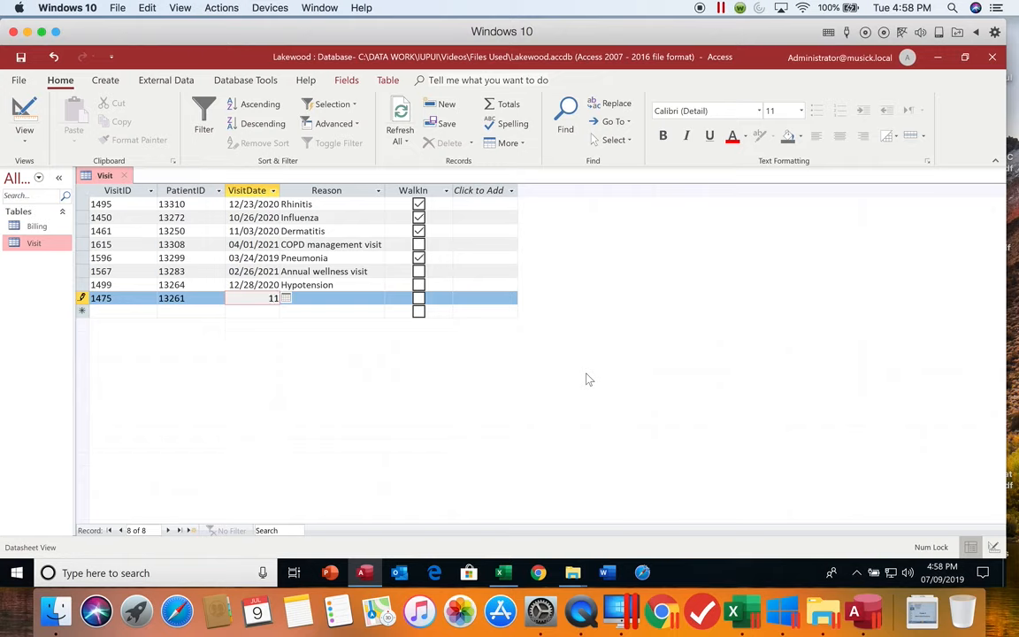
type("/19/2020")
key("Tab")
type("A")
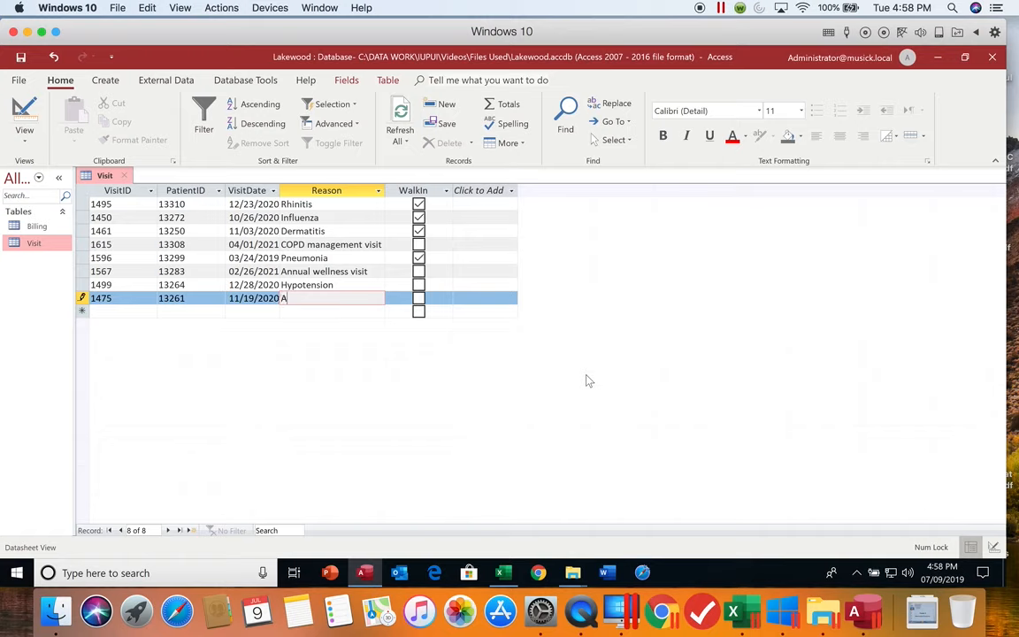
type("nnual wellness visit")
key("Tab")
key("Tab")
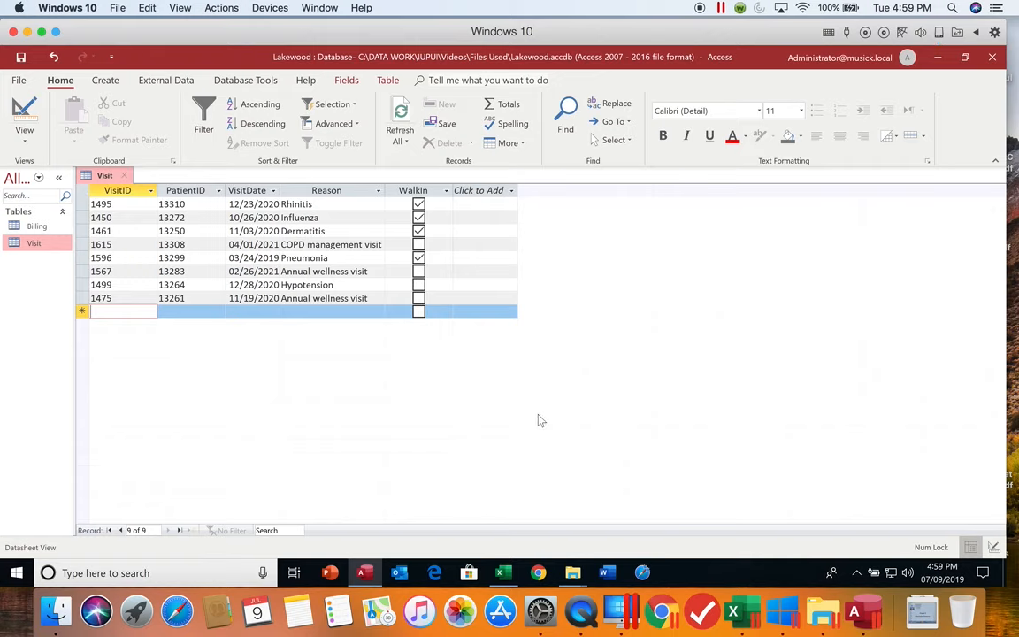
- Close and reopen the Visit table, and widen its Reason column slightly beyond the longest entry
left_click(127, 176)
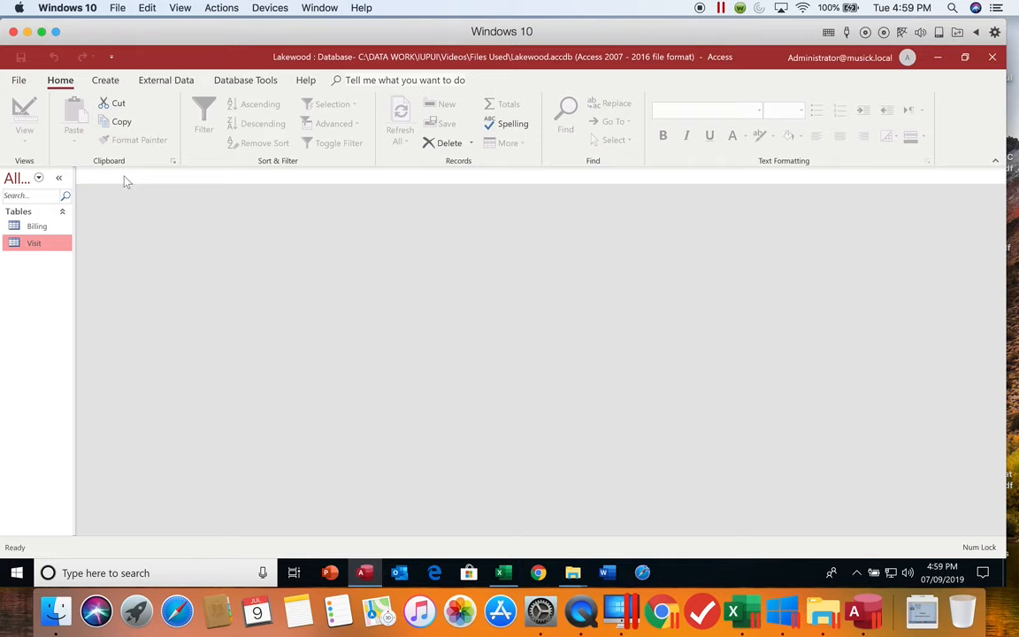
double_click(45, 245)
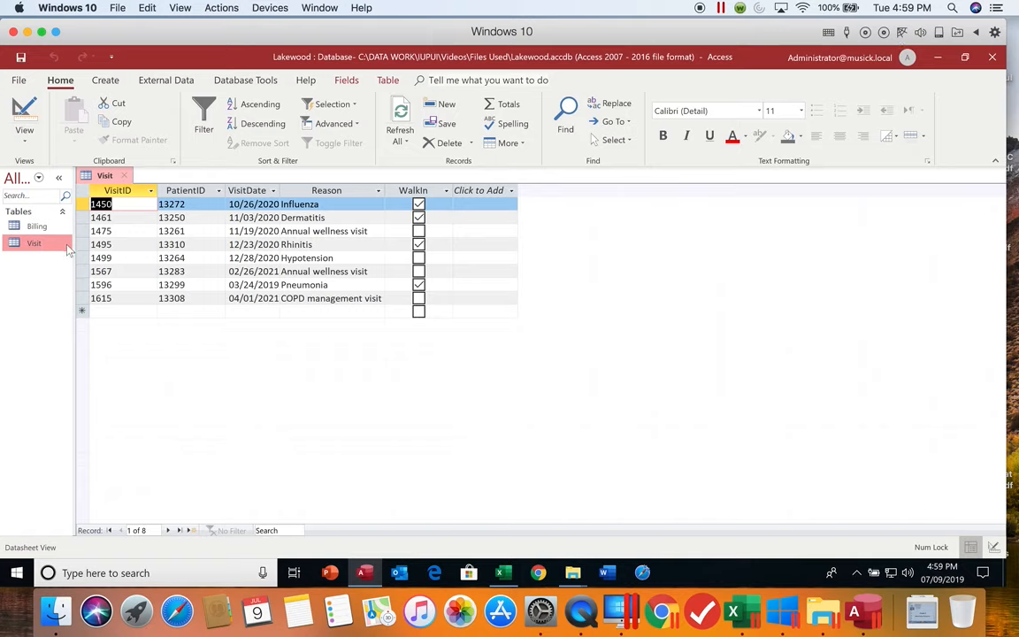
double_click(385, 191)
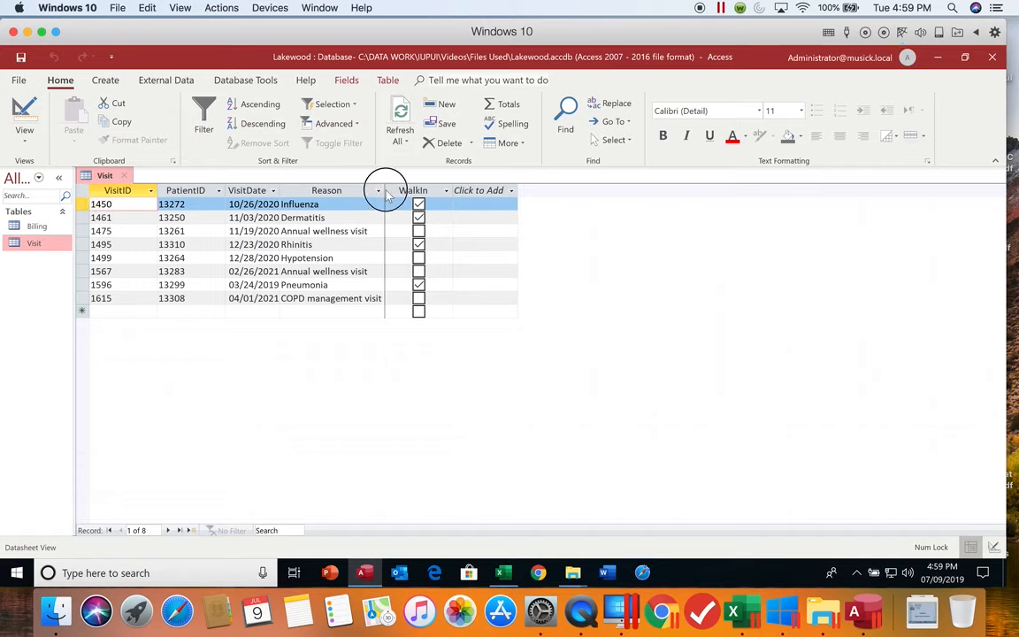
left_click_drag(398, 193, 414, 190)
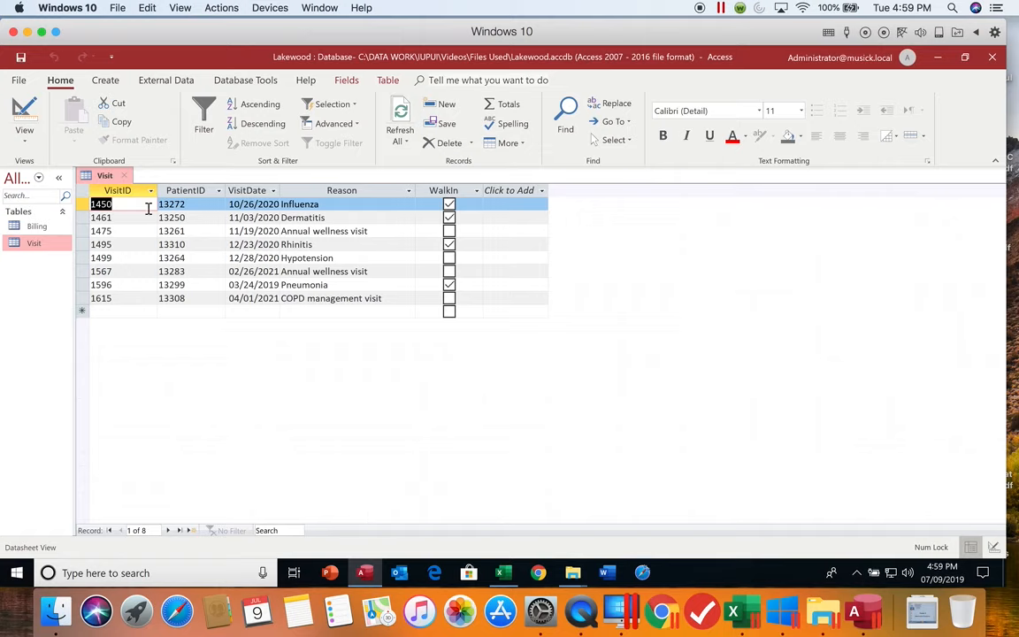
- Close the Visit table, saving the changes to its layout, and reopen it in Datasheet view
left_click(125, 175)
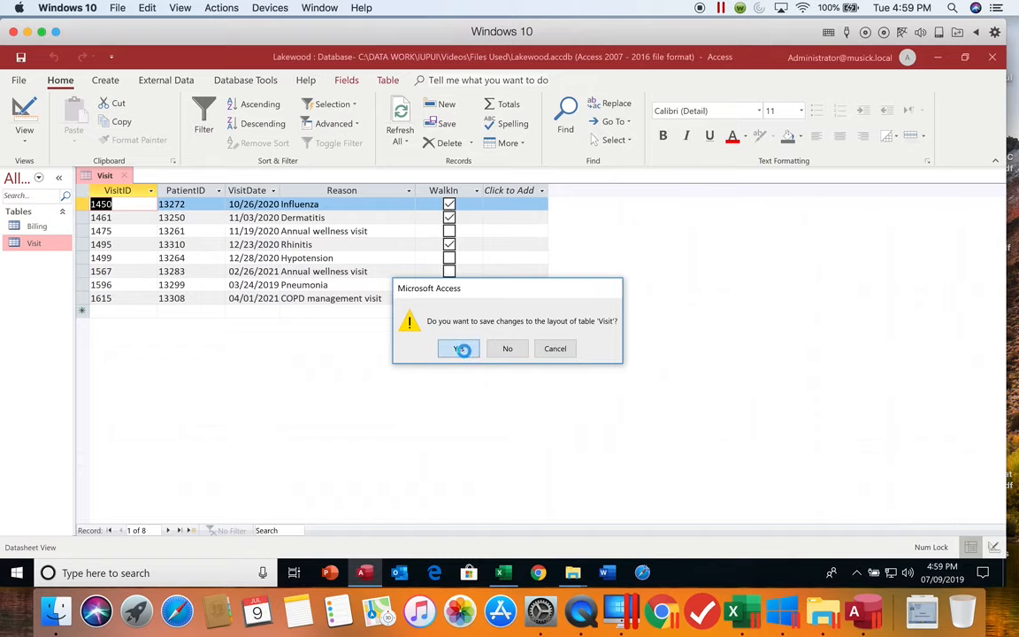
left_click(459, 349)
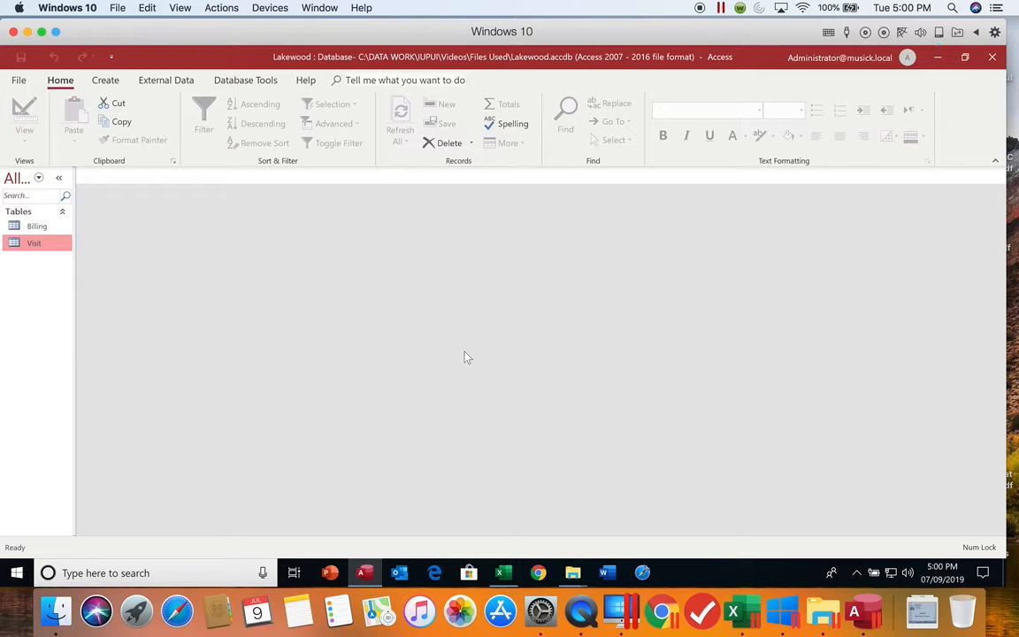
double_click(37, 245)
double_click(38, 248)
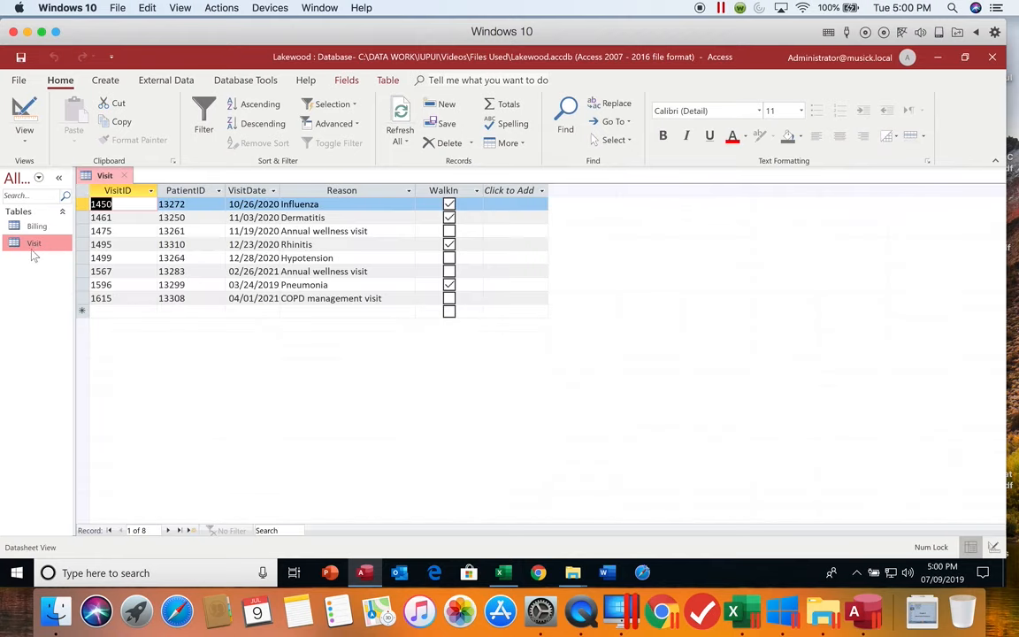
- Navigate the Visit records to the next record, the last record and record number 4
left_click(169, 531)
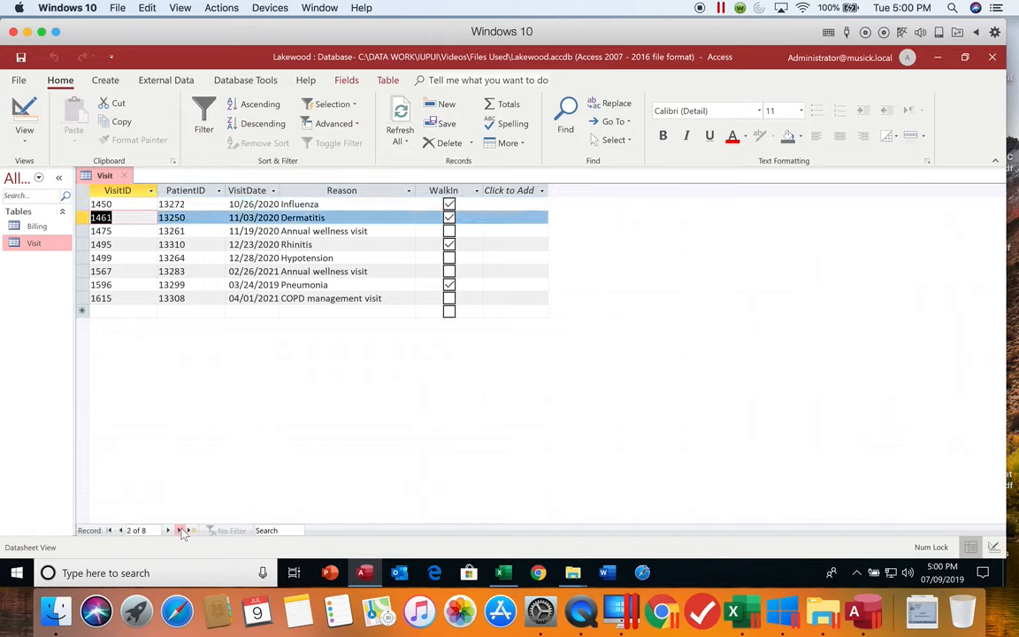
left_click(181, 530)
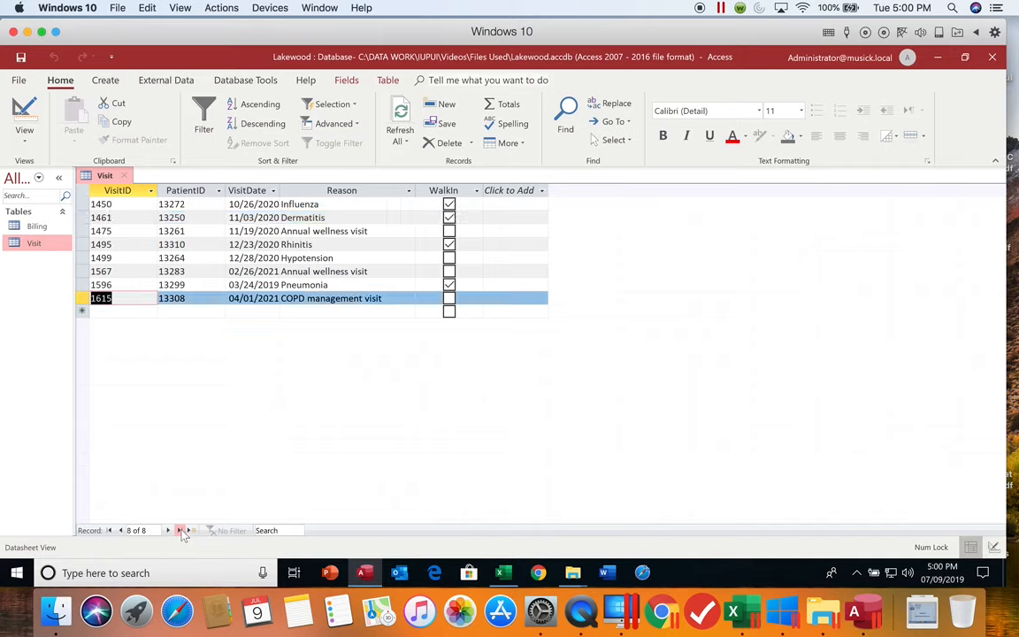
left_click(136, 531)
type("4")
key("Return")
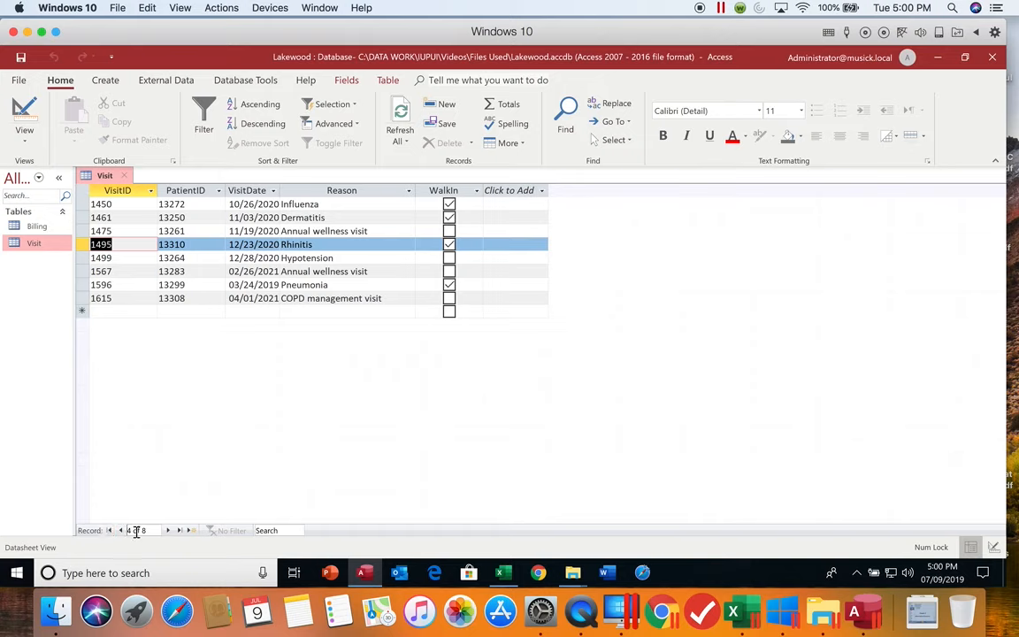
left_click(135, 530)
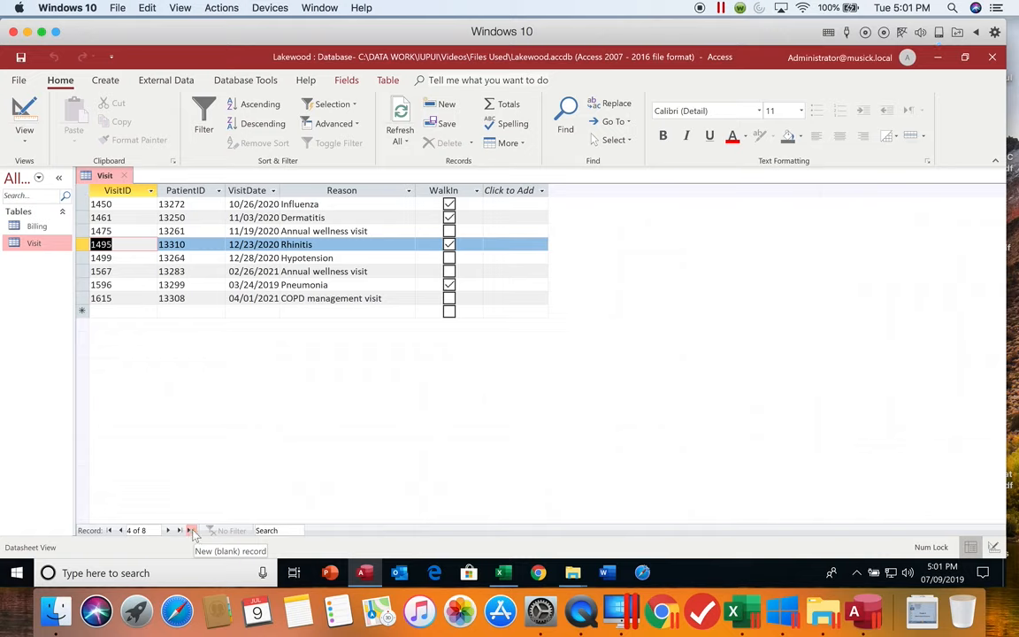
- Start a ninth Visit record with VisitID 1548 and enter the patient's ID
left_click(191, 531)
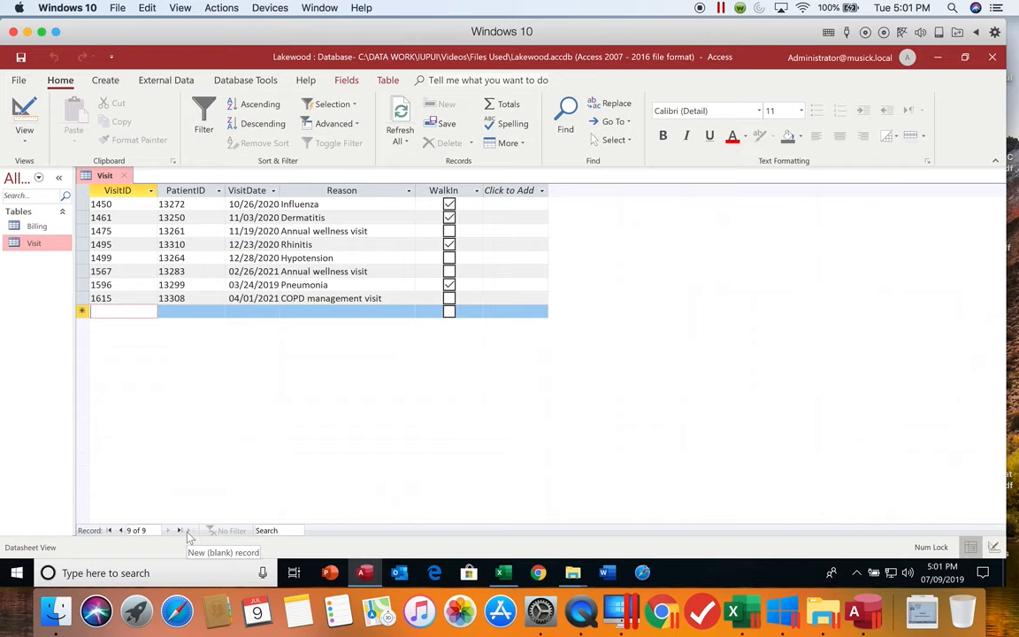
type("15")
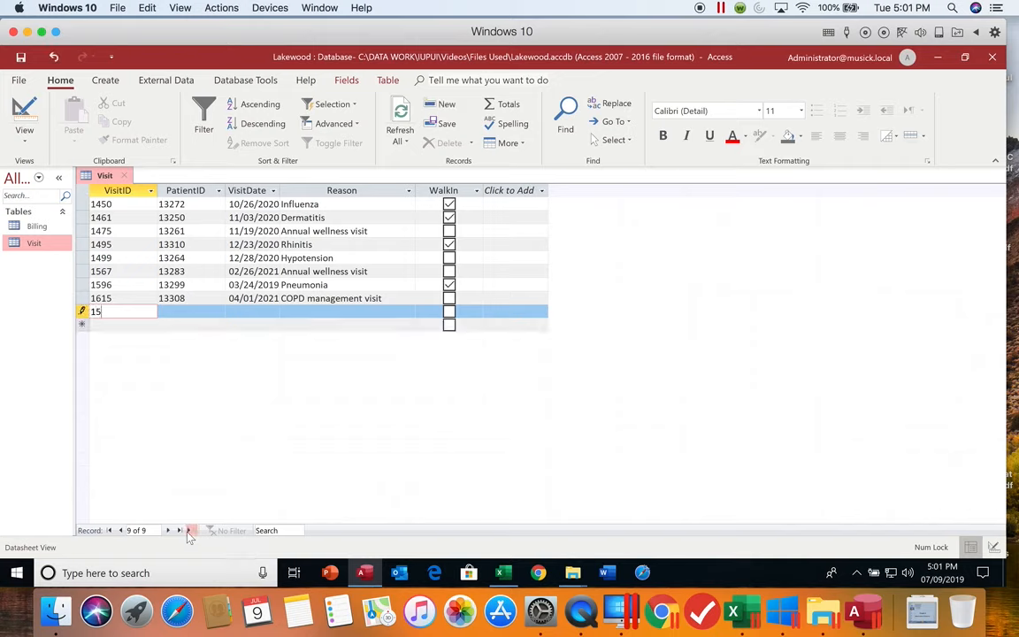
type("48")
key("Tab")
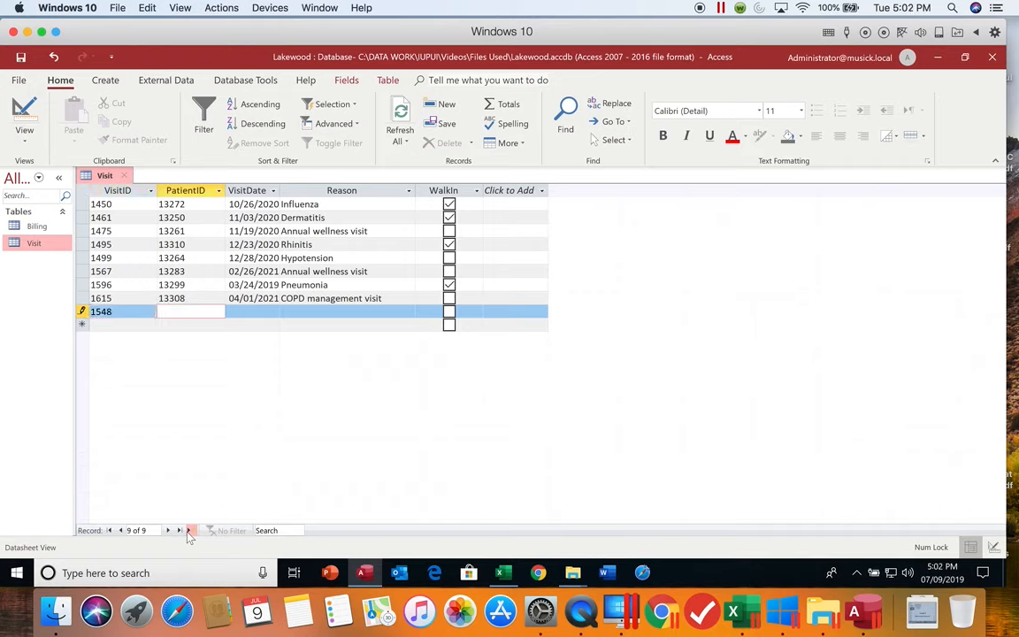
type("13301")
key("Tab")
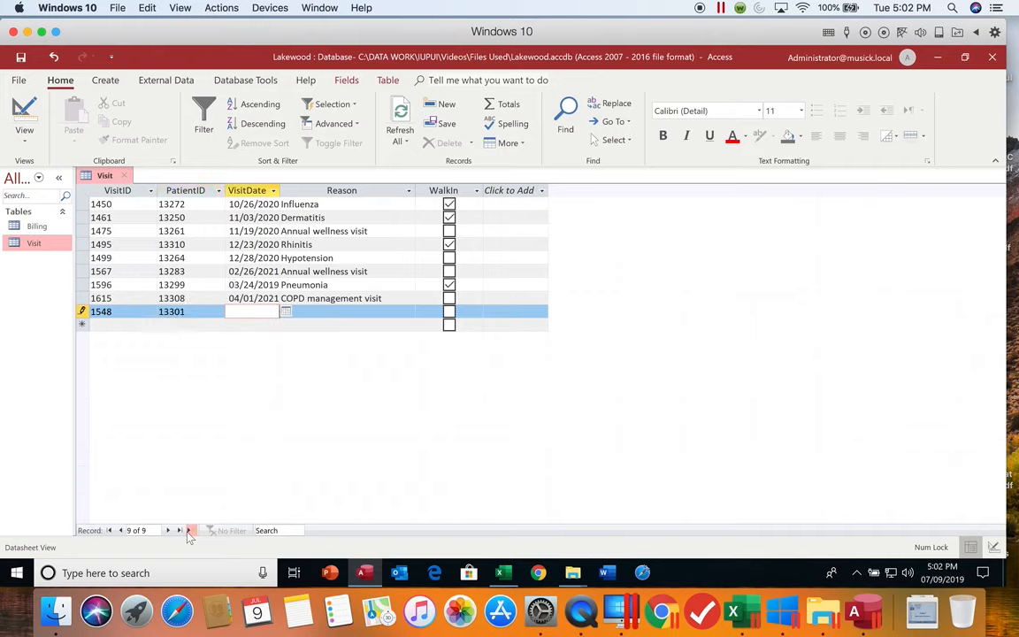
- Complete the record for VisitID 1548 with the visit date 2/10/21 and the reason Hypothyroidism, leaving WalkIn unchecked
type("2/10/21")
key("Tab")
type("H")
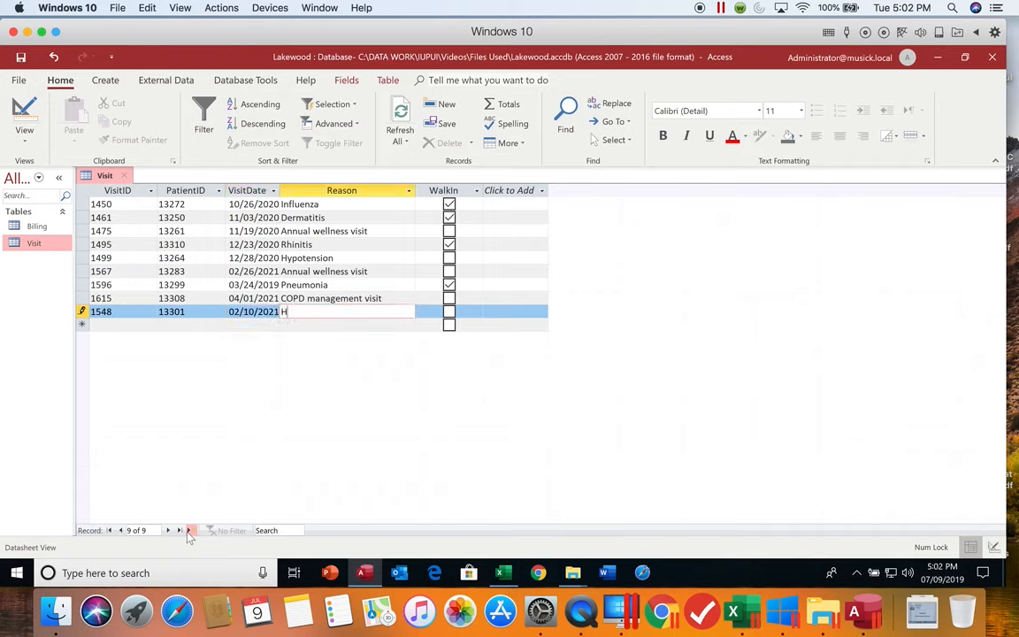
type("ypothyroidism")
key("Tab")
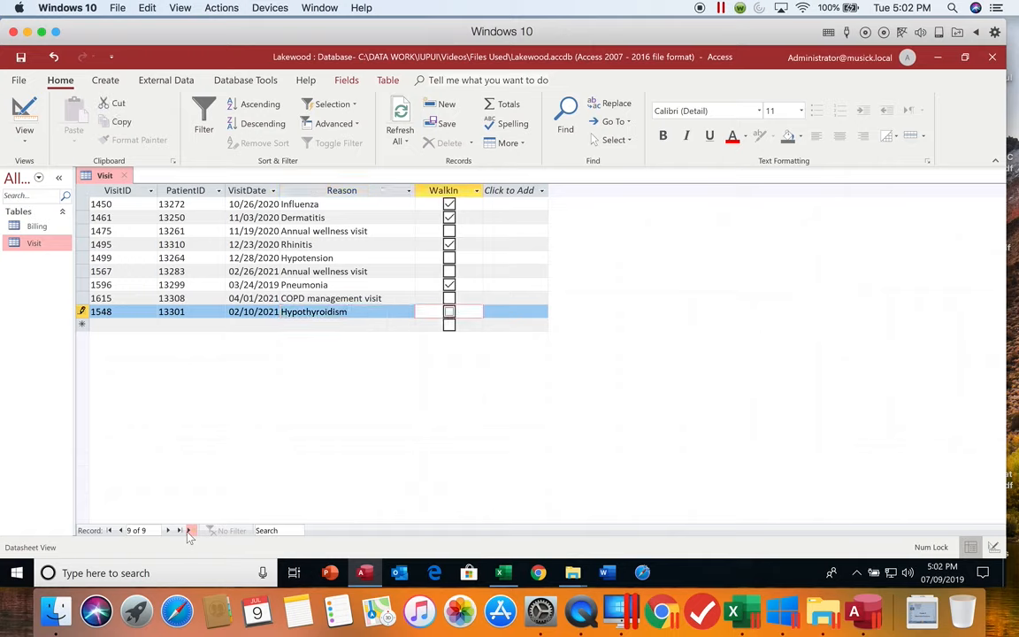
- Start a tenth Visit record with VisitID 1588 and enter the patient's ID
left_click(189, 530)
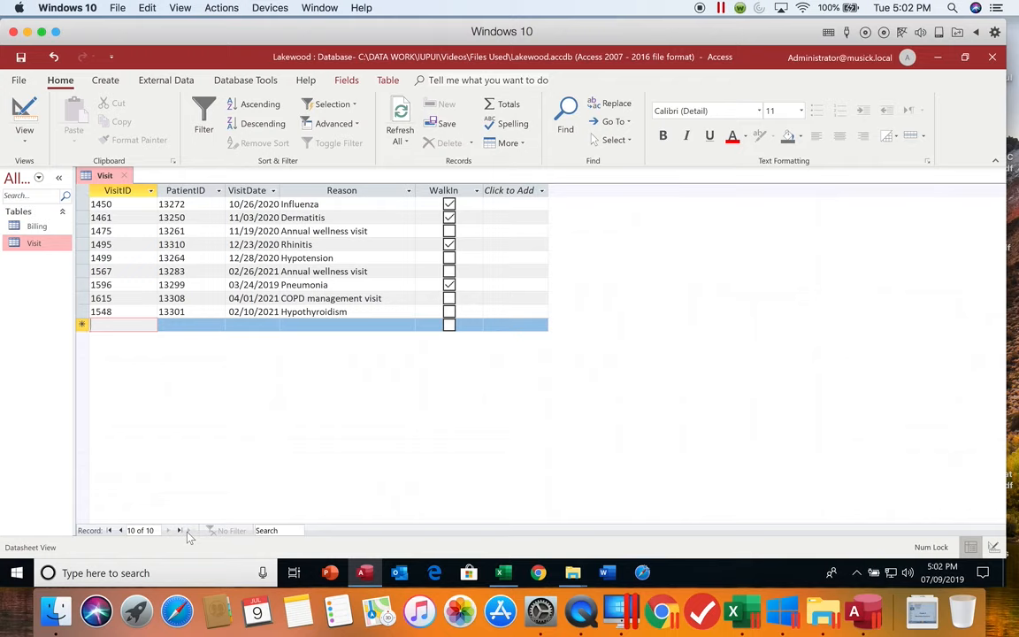
type("1588")
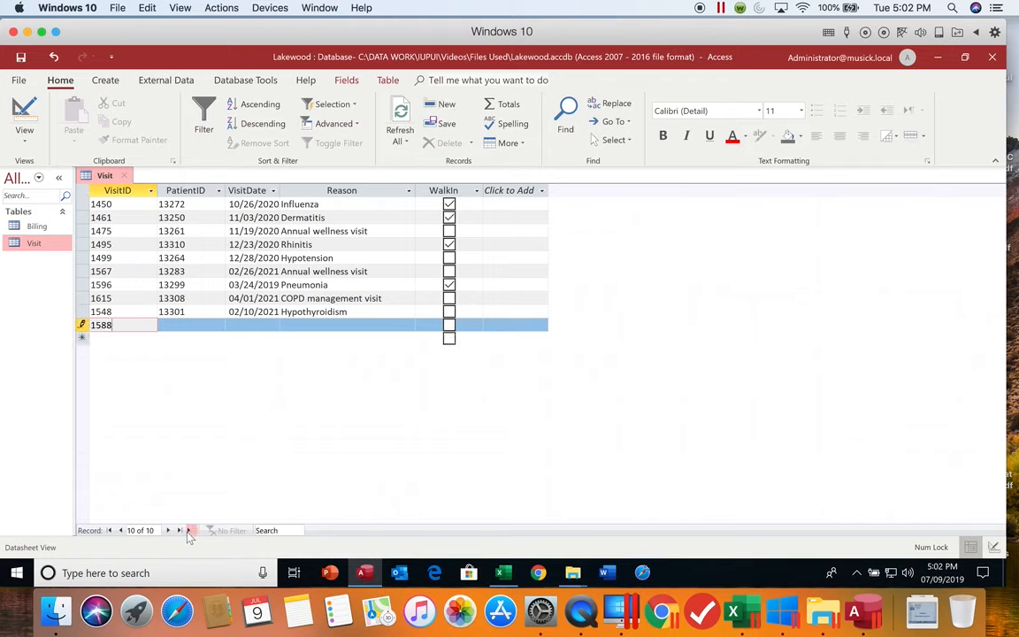
key("Tab")
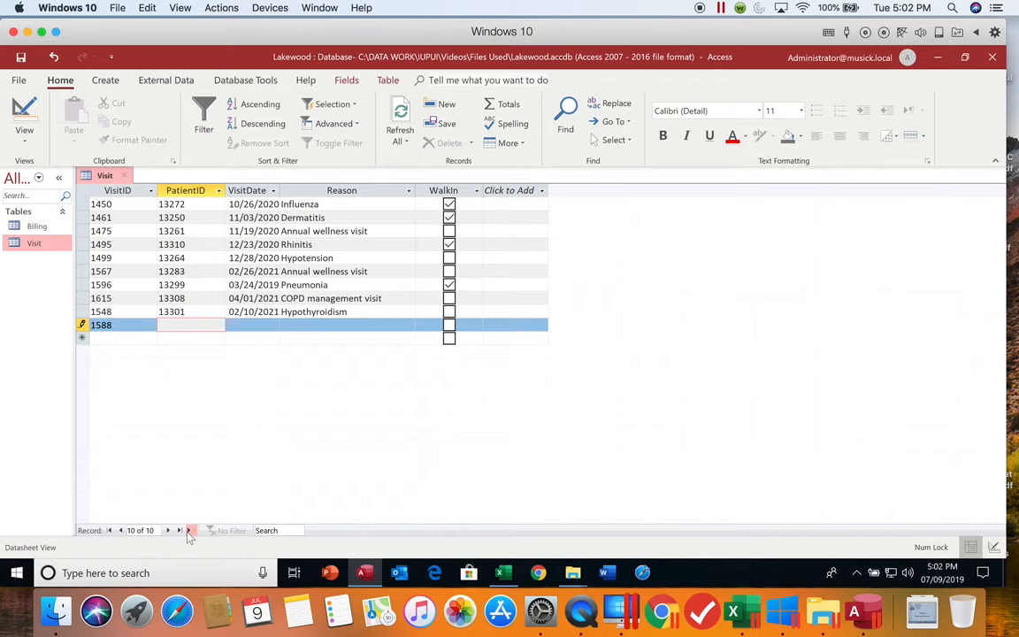
type("13268")
key("Tab")
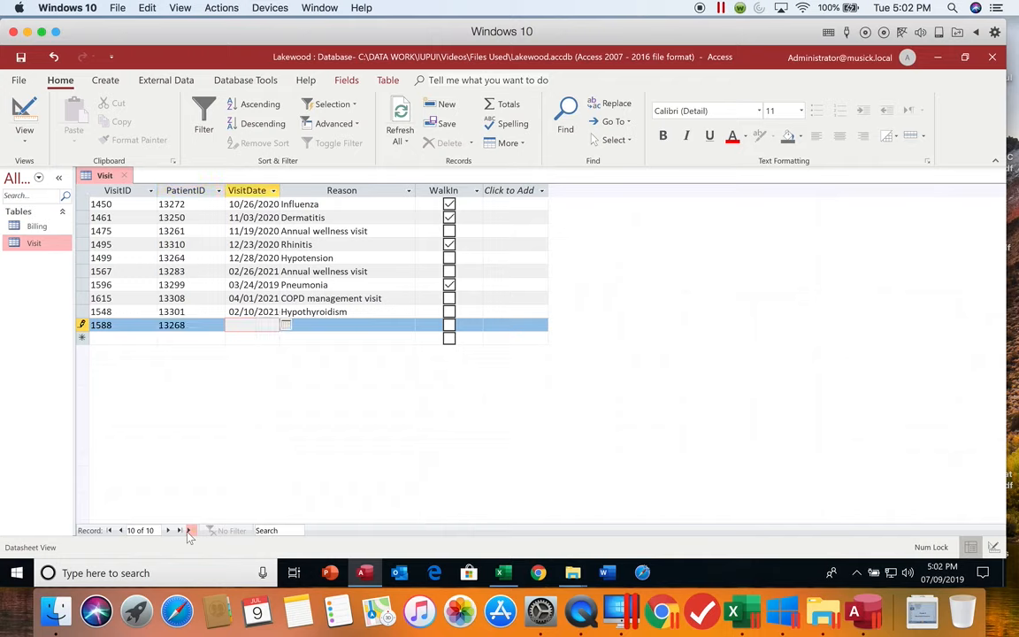
- Complete the record for VisitID 1588 with the visit date 3/19/2021, the reason Cyst removal and WalkIn checked
type("3/19/")
type("2021")
key("Tab")
type("C")
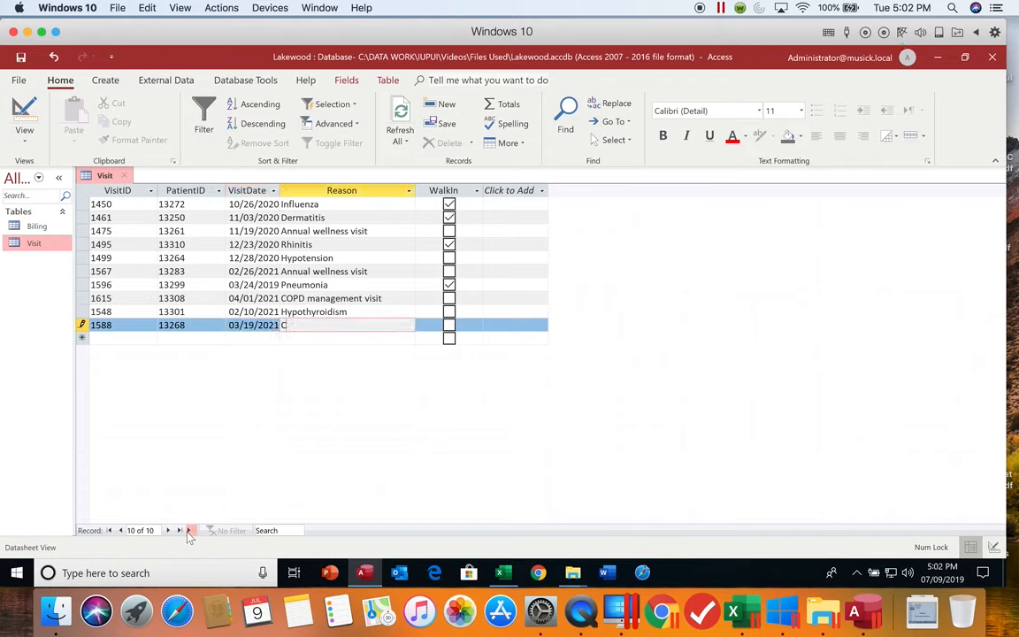
type("yst removal")
key("Tab")
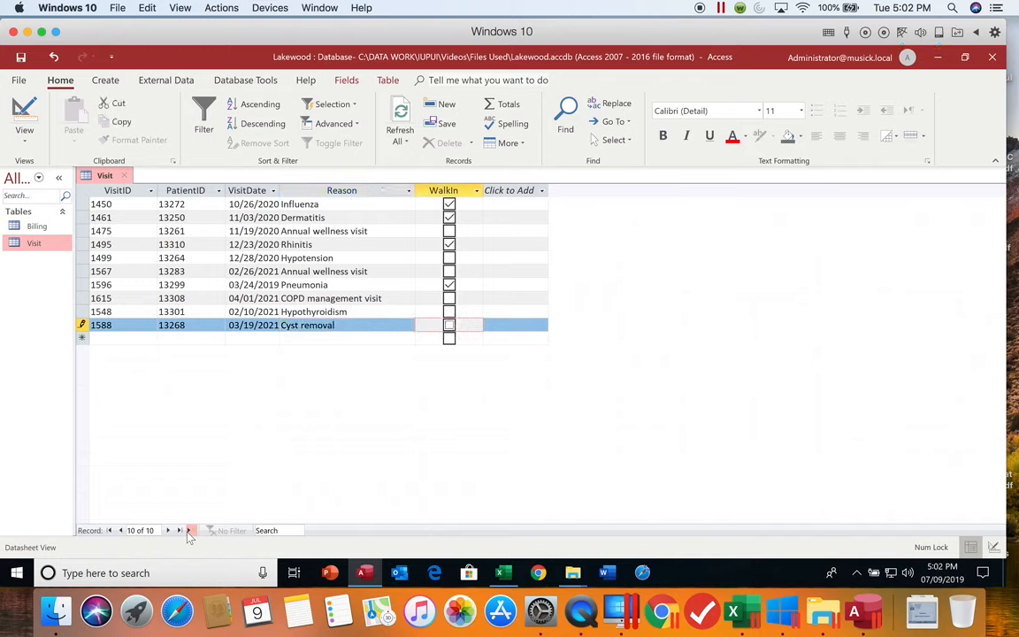
key("space")
- Close and reopen the Visit table to review the order of its records, and close it again
left_click(124, 175)
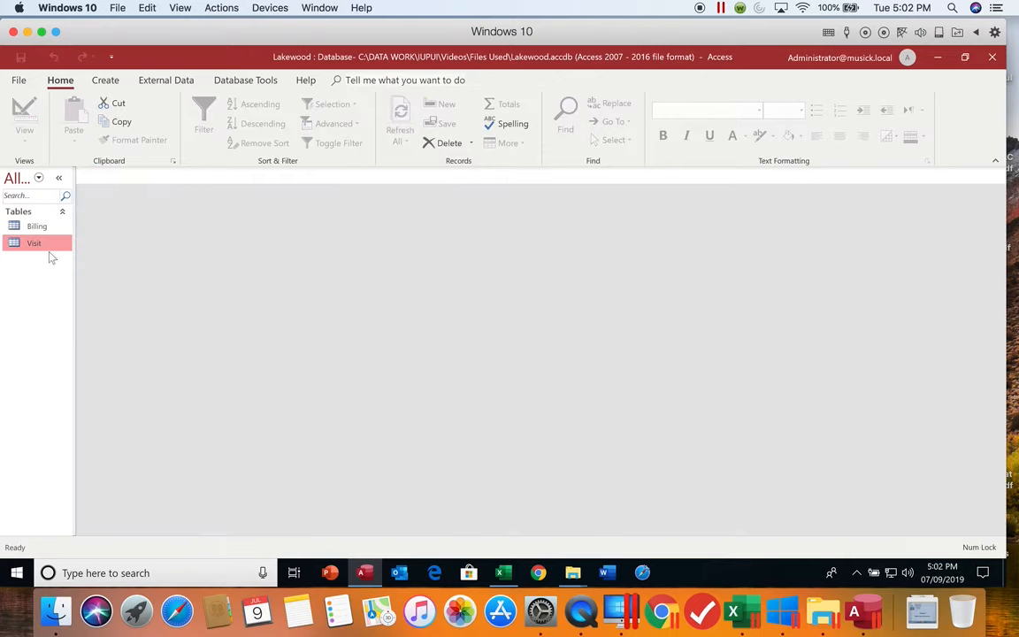
double_click(46, 242)
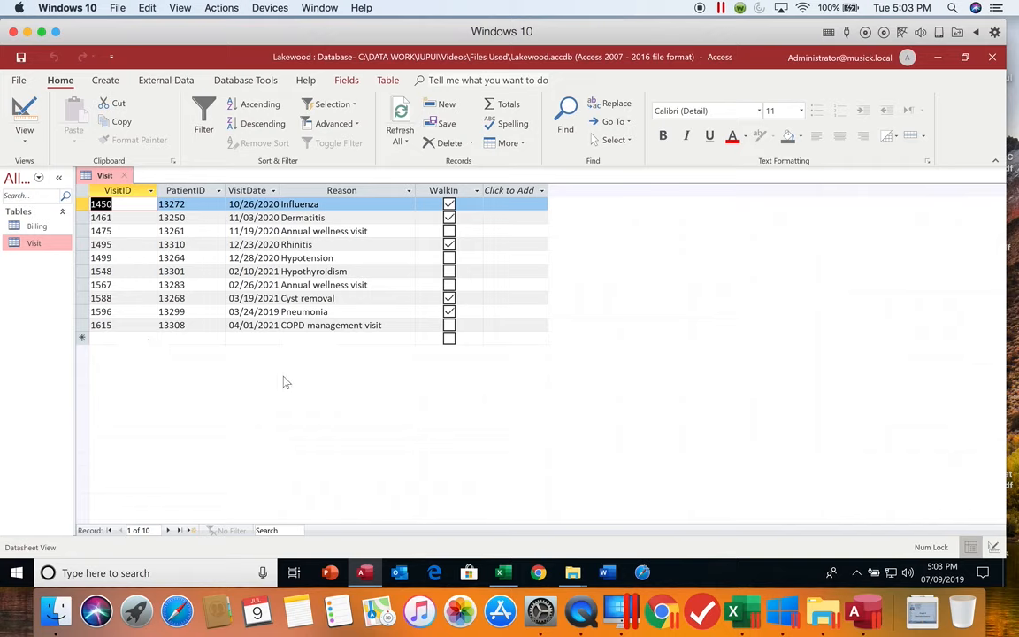
left_click(127, 179)
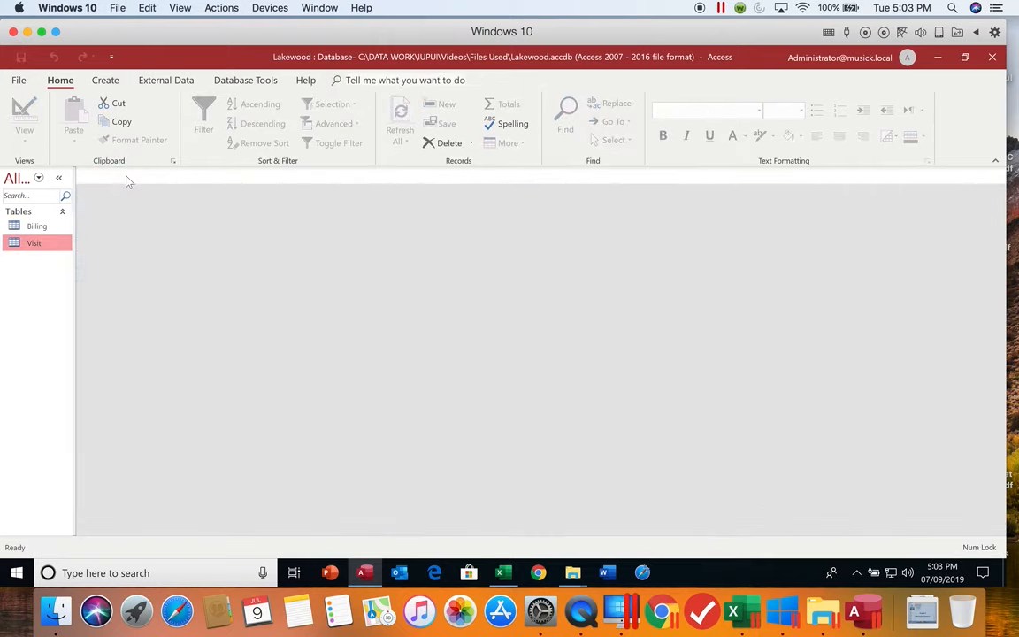